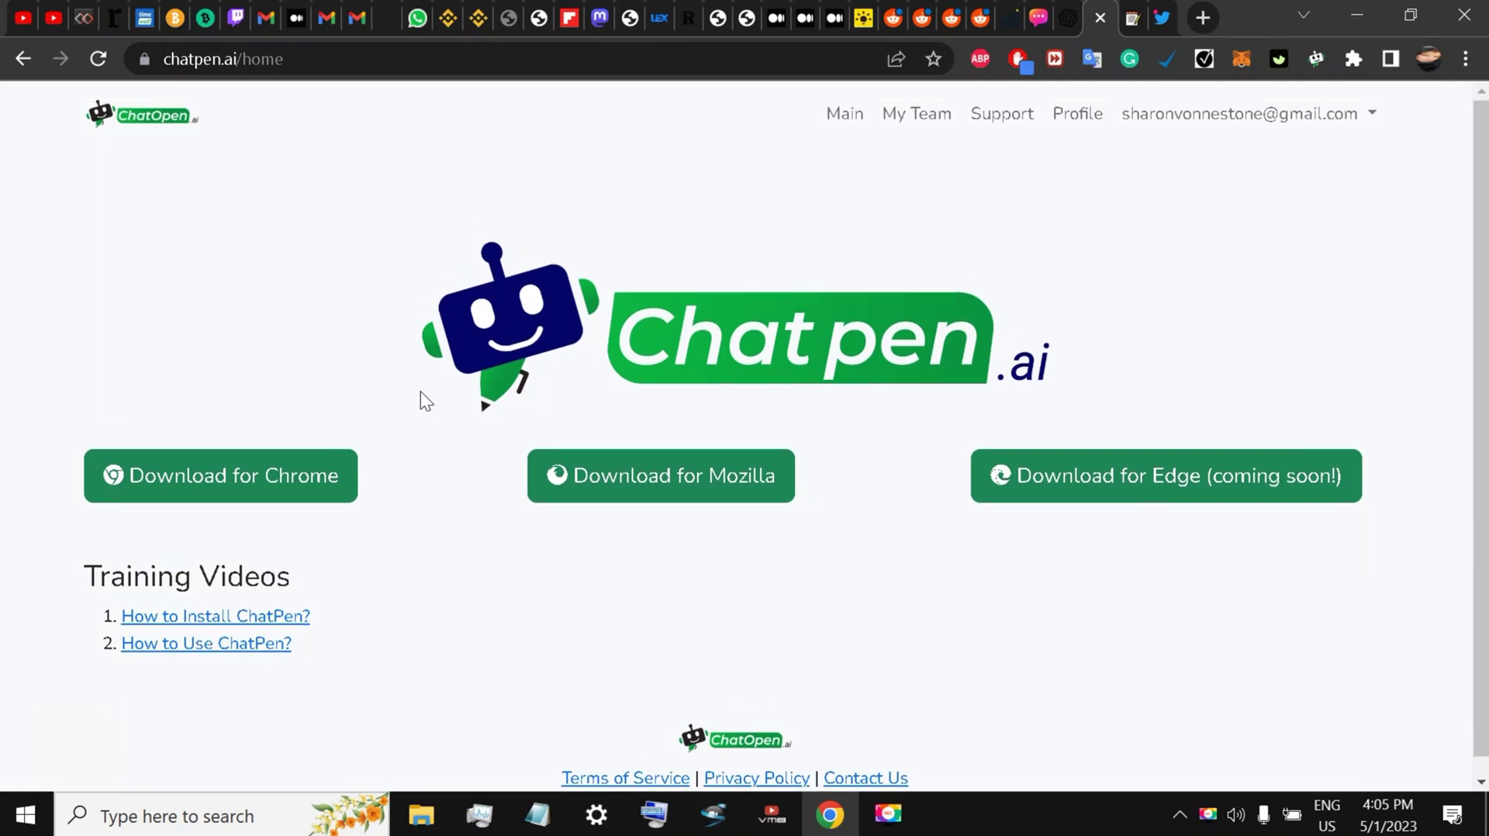
{"action": "scroll", "coordinate": [422, 392], "scroll_direction": "down", "scroll_amount": 1}
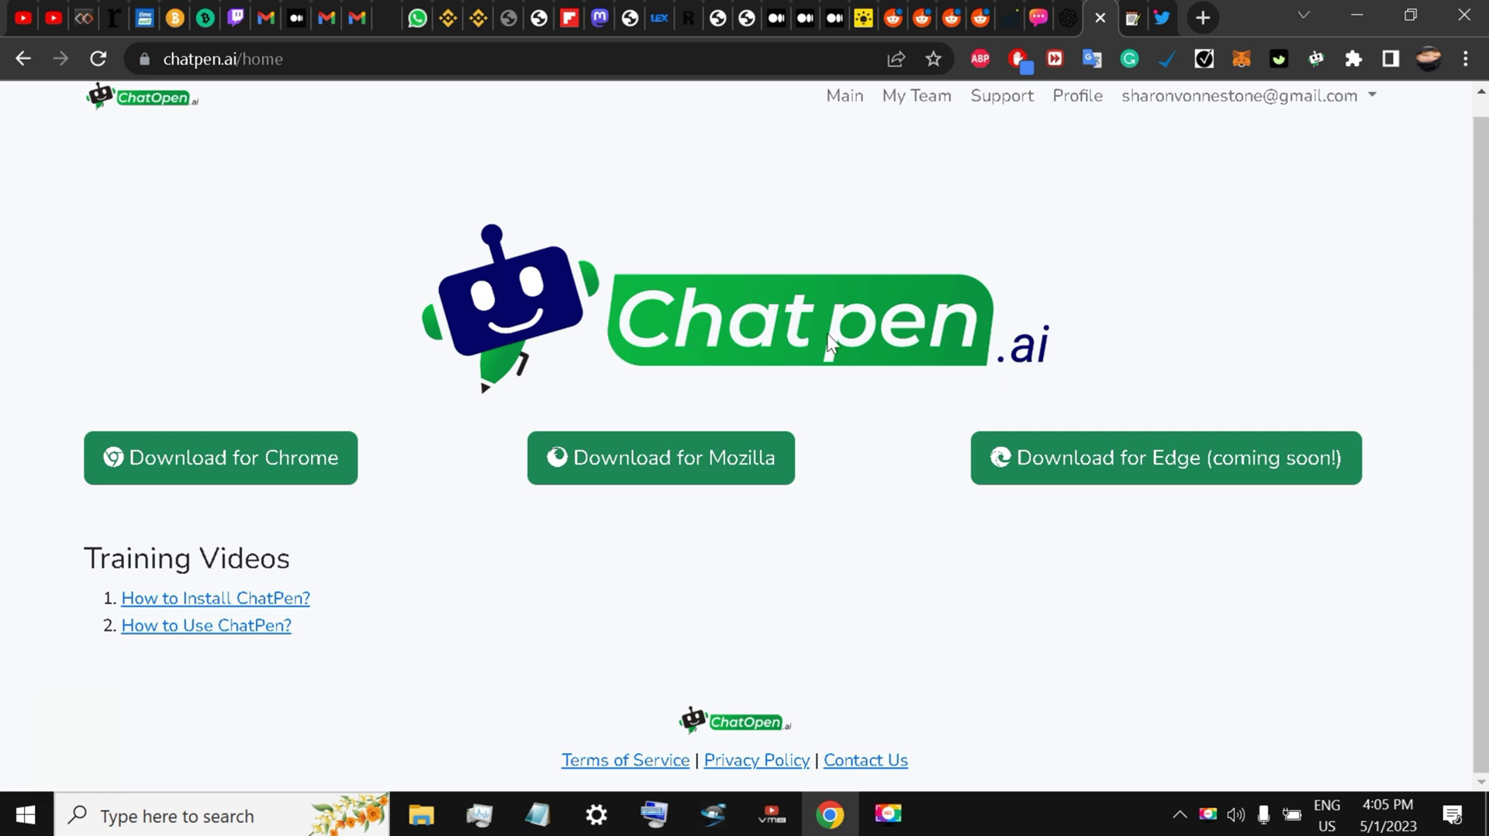
{"action": "scroll", "coordinate": [430, 390], "scroll_direction": "up", "scroll_amount": 1}
{"action": "scroll", "coordinate": [440, 371], "scroll_direction": "down", "scroll_amount": 1}
{"action": "scroll", "coordinate": [465, 362], "scroll_direction": "up", "scroll_amount": 1}
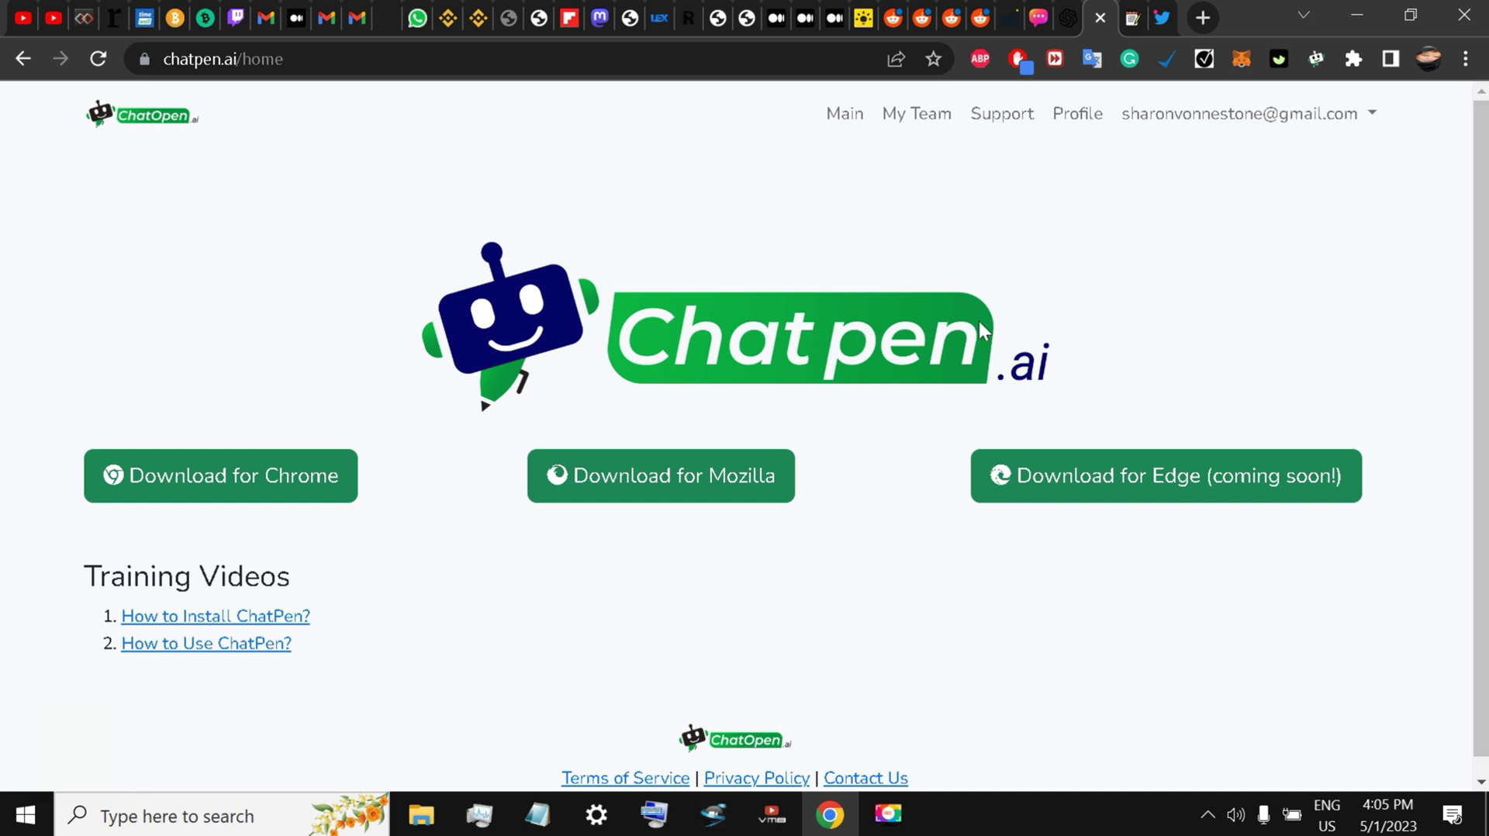
{"action": "scroll", "coordinate": [406, 357], "scroll_direction": "down", "scroll_amount": 1}
{"action": "scroll", "coordinate": [414, 351], "scroll_direction": "up", "scroll_amount": 1}
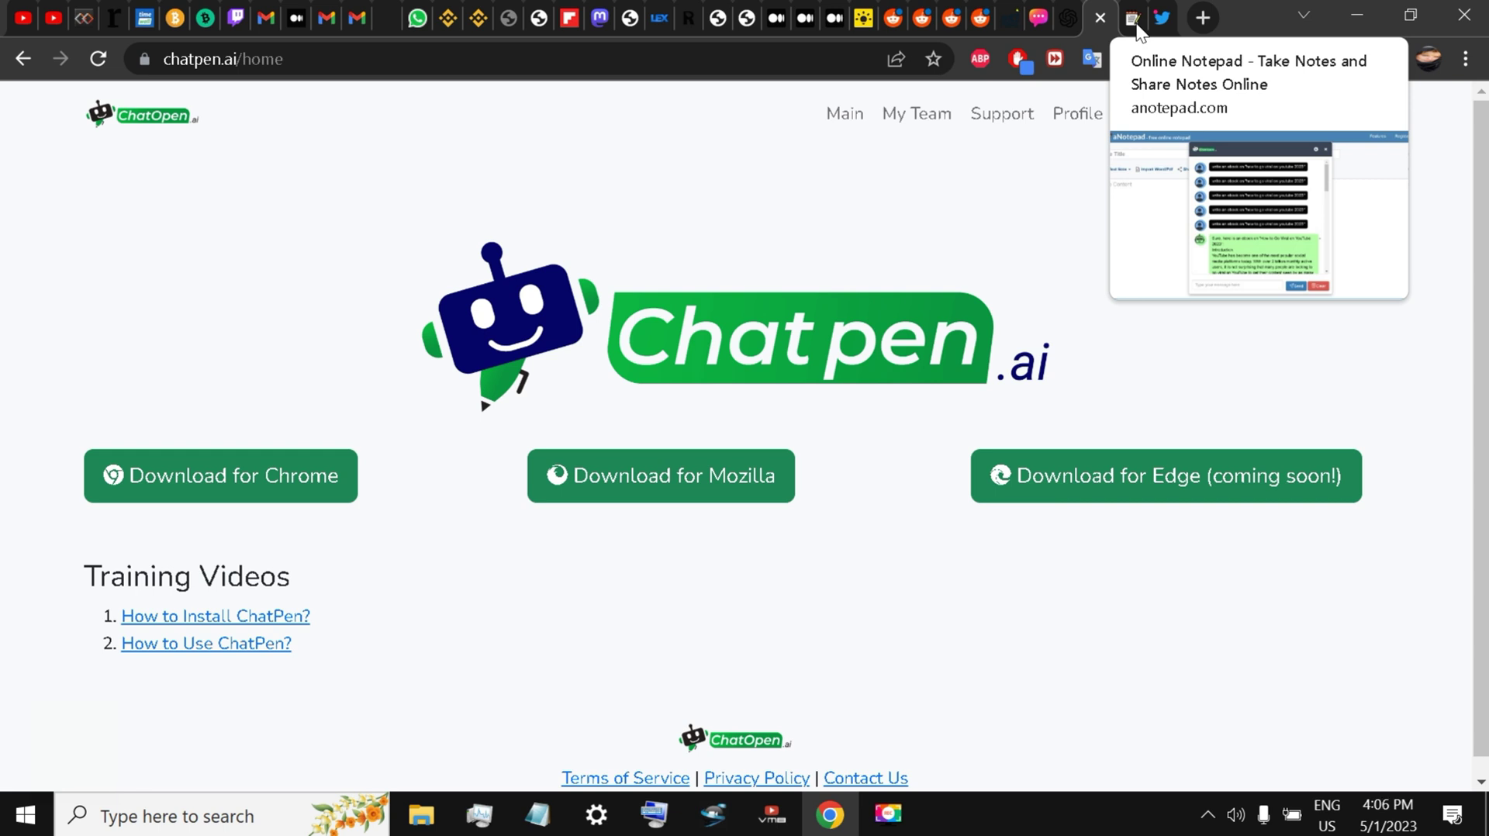
- Switch to the aNotepad page, clear the old ChatOpen conversation and close the chat to return to the empty note
{"action": "left_click", "coordinate": [1134, 20]}
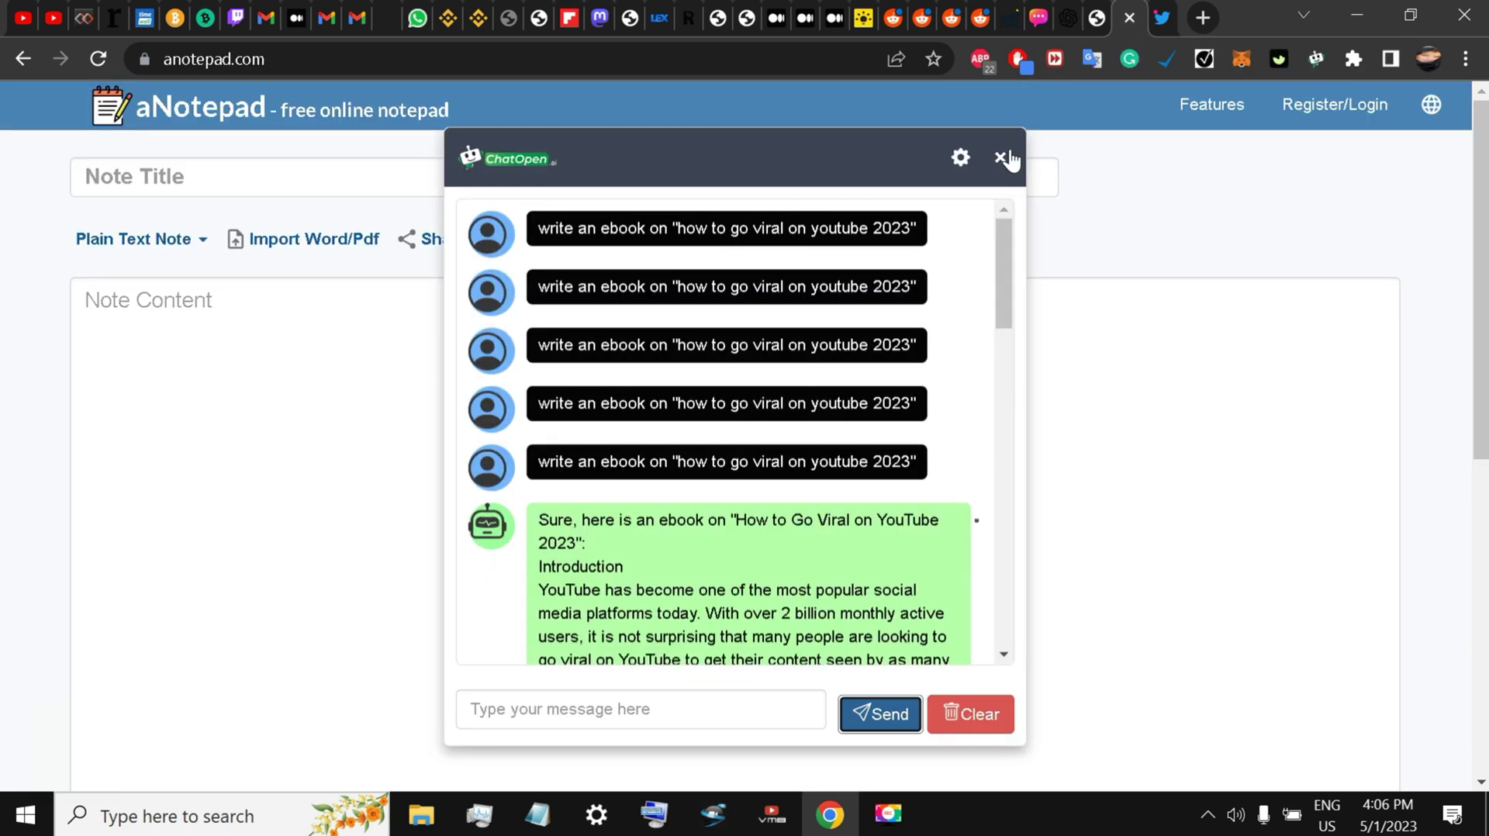
{"action": "left_click", "coordinate": [996, 720]}
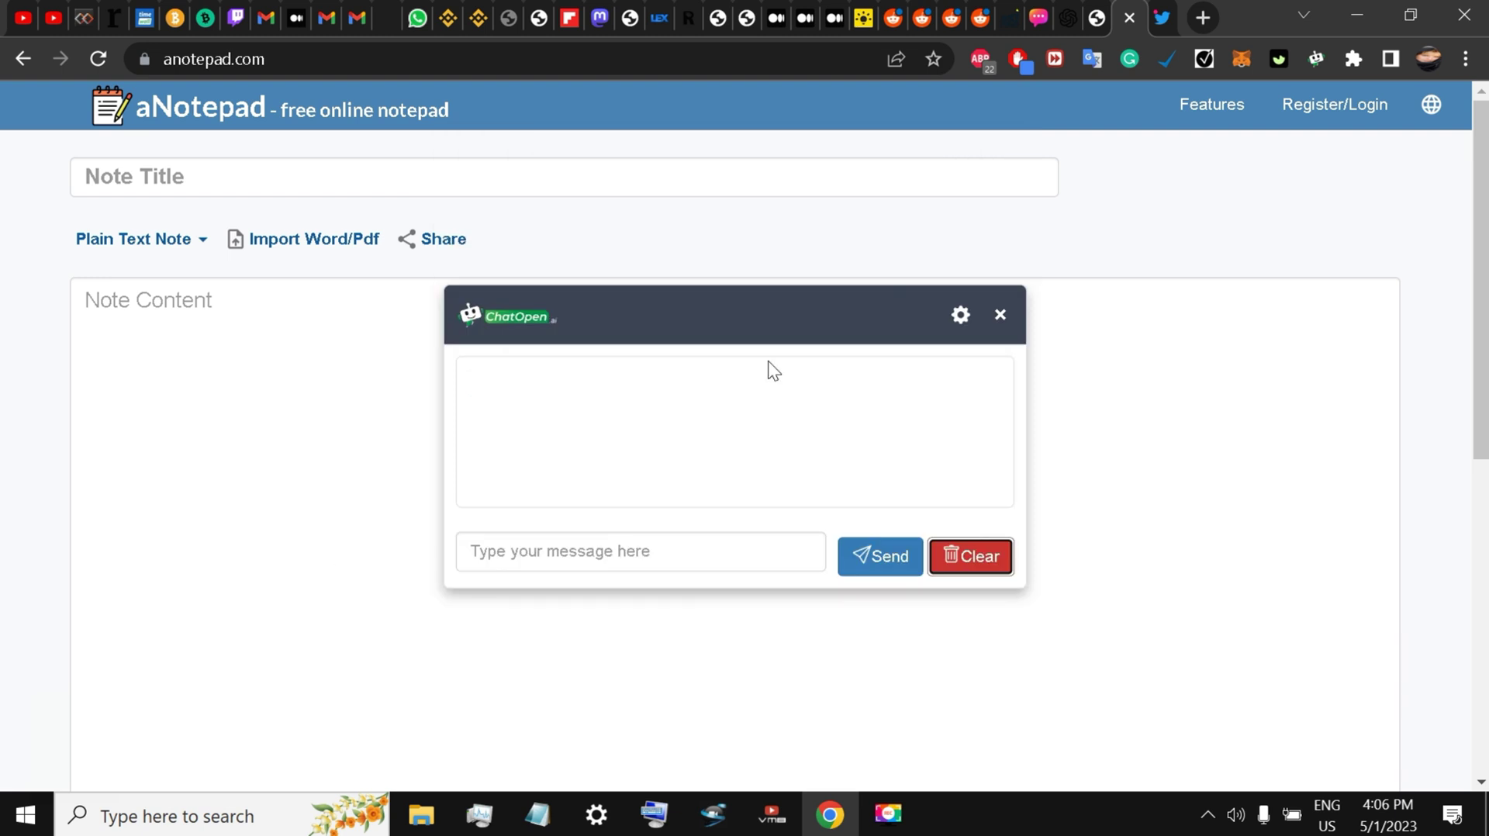
{"action": "left_click", "coordinate": [1002, 318]}
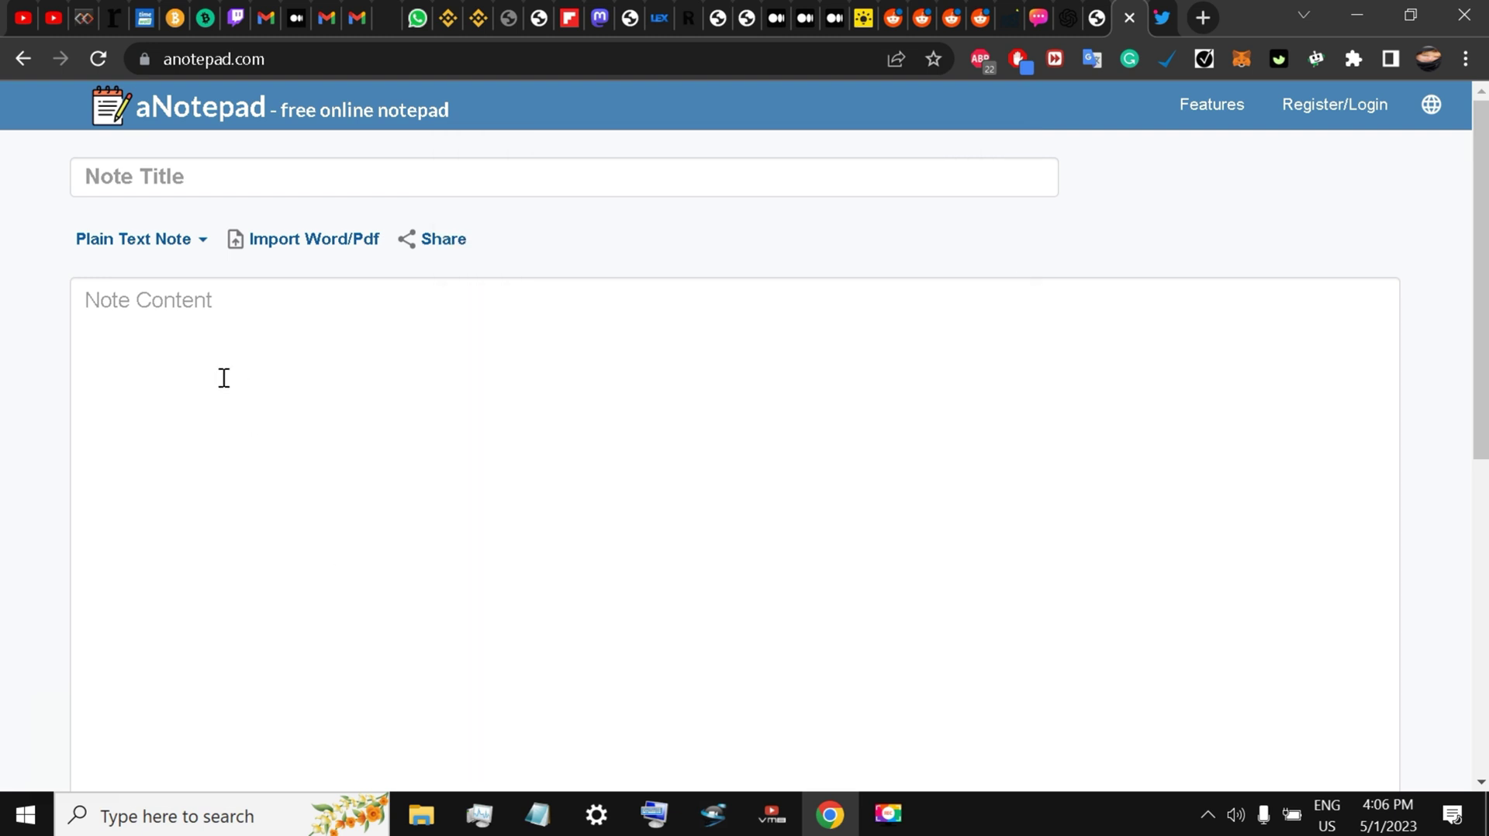
{"action": "left_click", "coordinate": [223, 361]}
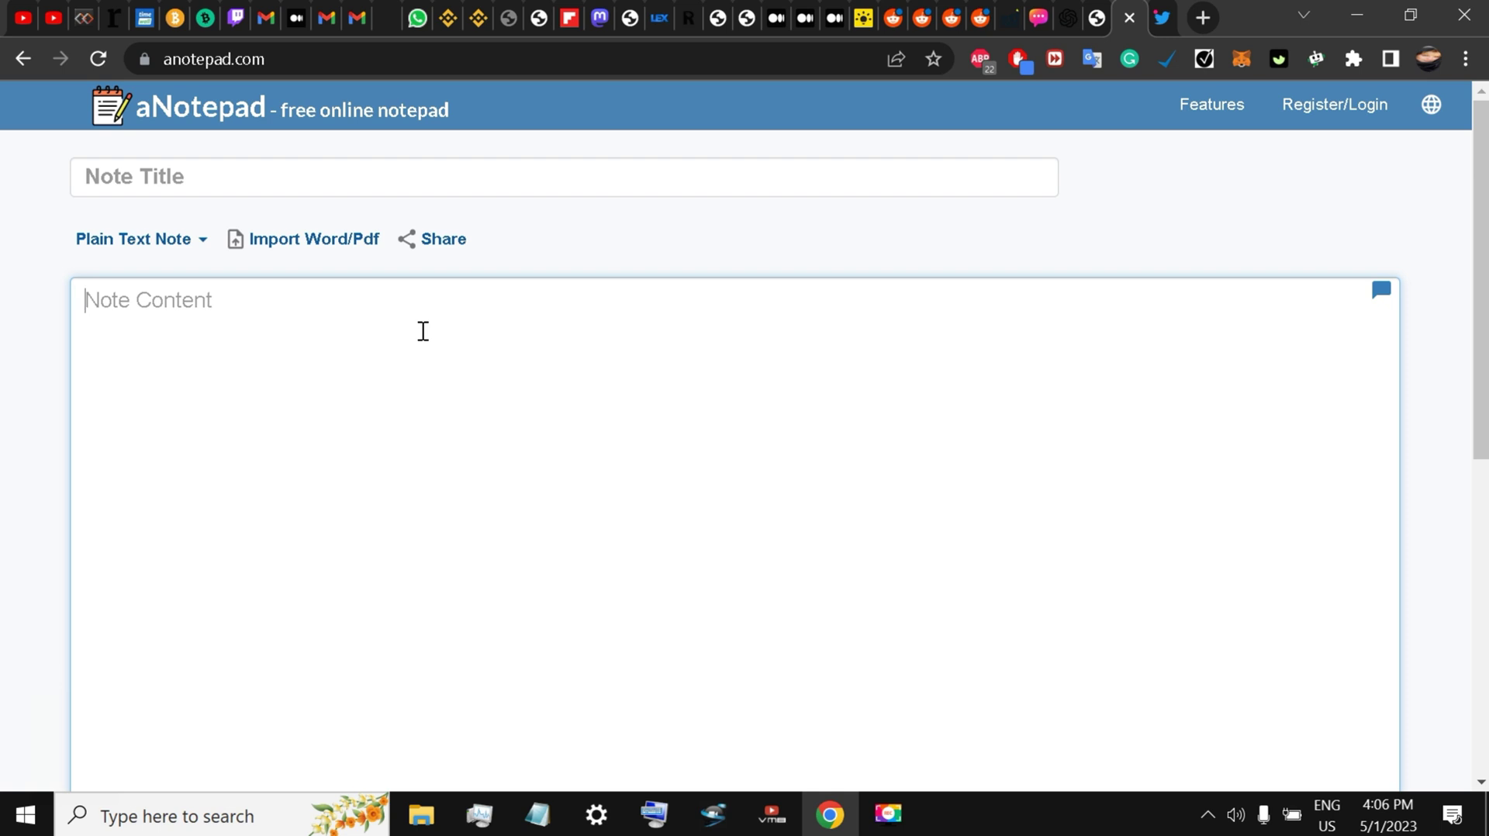
- Open the ChatOpen assistant from the empty note's content area
{"action": "scroll", "coordinate": [199, 422], "scroll_direction": "down", "scroll_amount": 2}
{"action": "scroll", "coordinate": [318, 405], "scroll_direction": "up", "scroll_amount": 2}
{"action": "scroll", "coordinate": [250, 372], "scroll_direction": "down", "scroll_amount": 1}
{"action": "scroll", "coordinate": [249, 373], "scroll_direction": "up", "scroll_amount": 1}
{"action": "left_click", "coordinate": [1380, 295]}
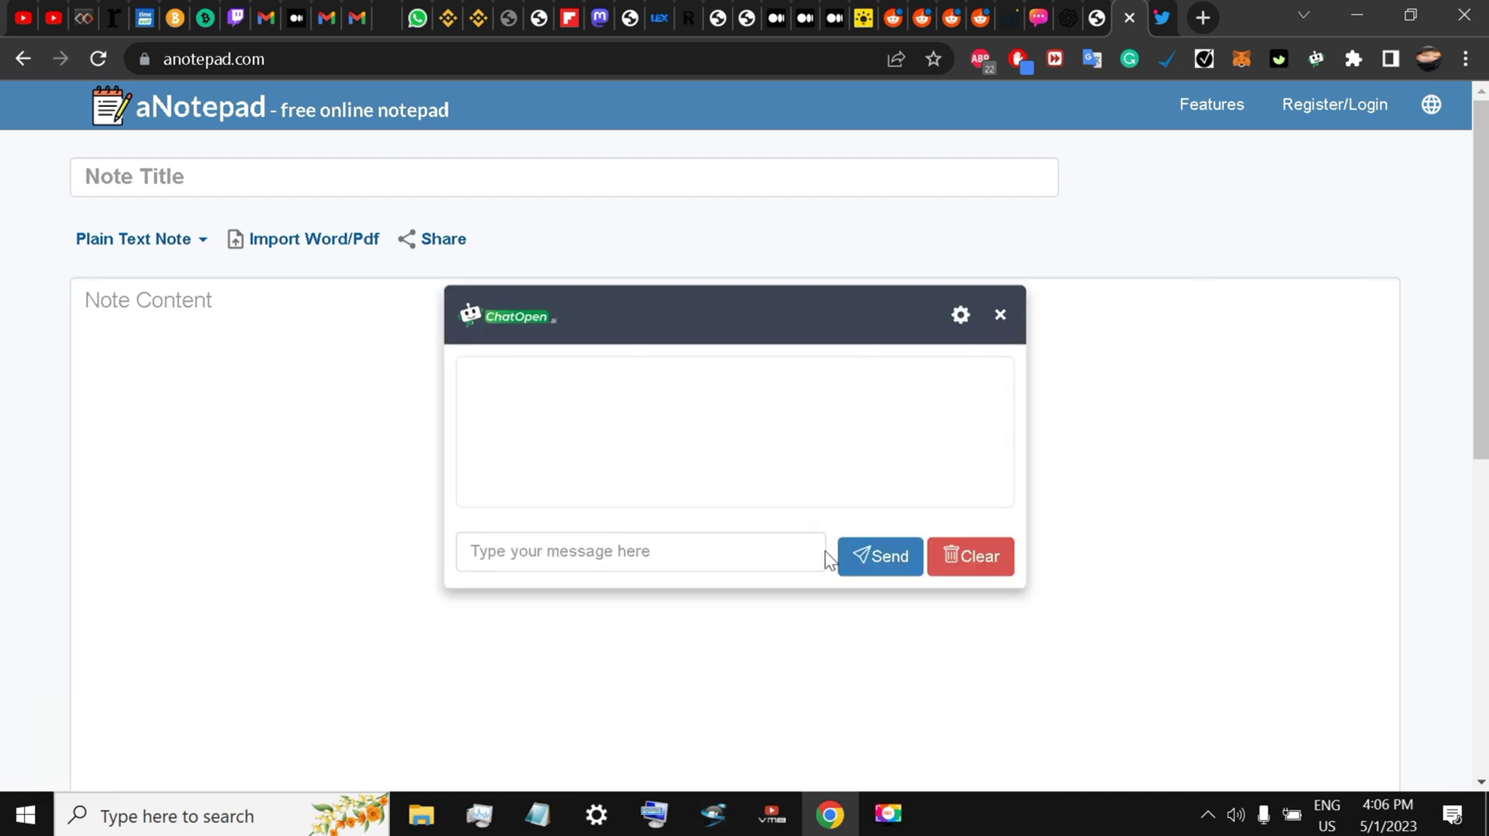
{"action": "left_click", "coordinate": [644, 555]}
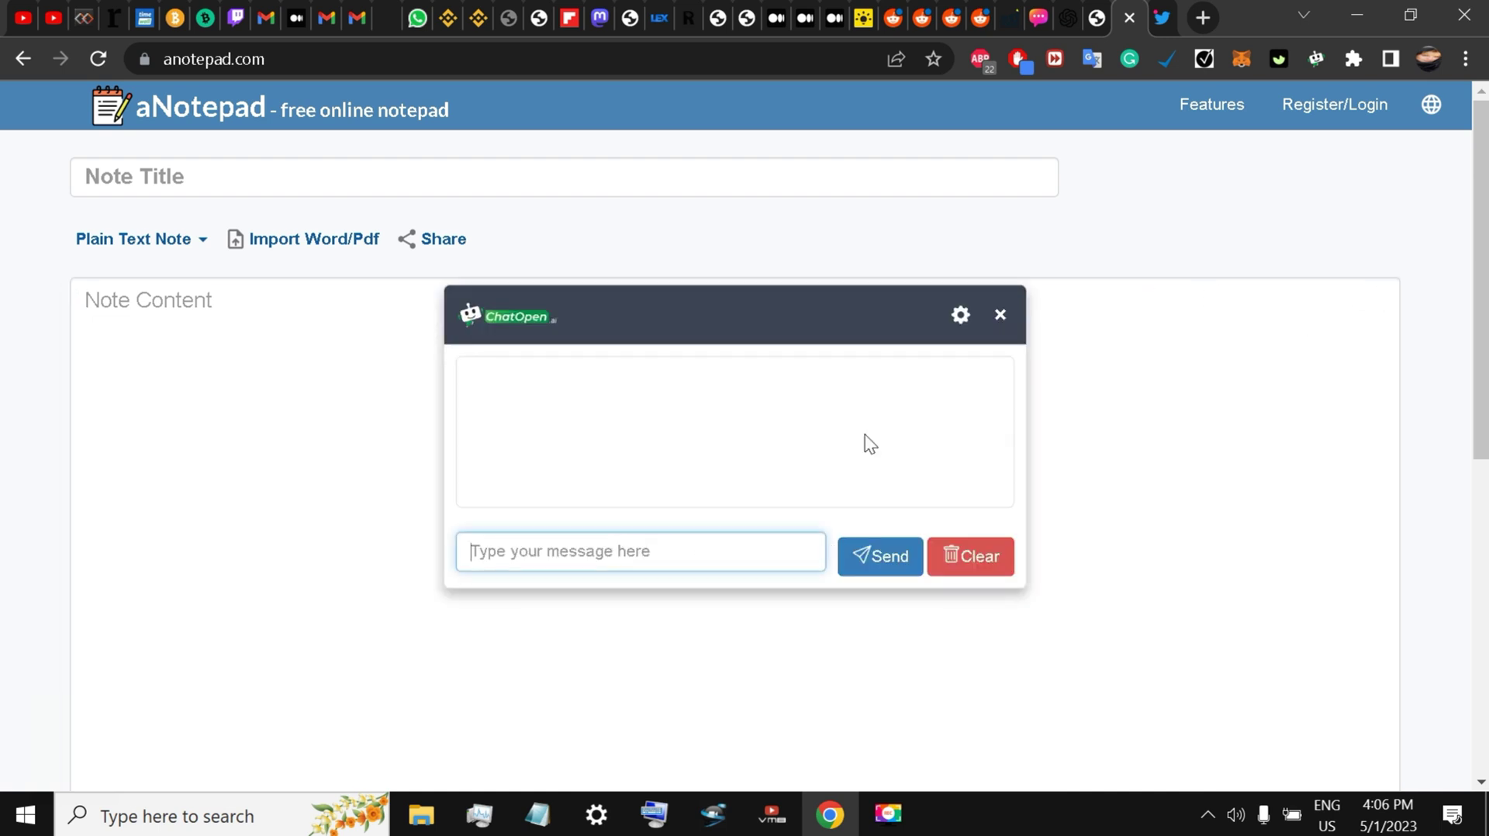
{"action": "left_click", "coordinate": [961, 320]}
{"action": "left_click", "coordinate": [519, 449]}
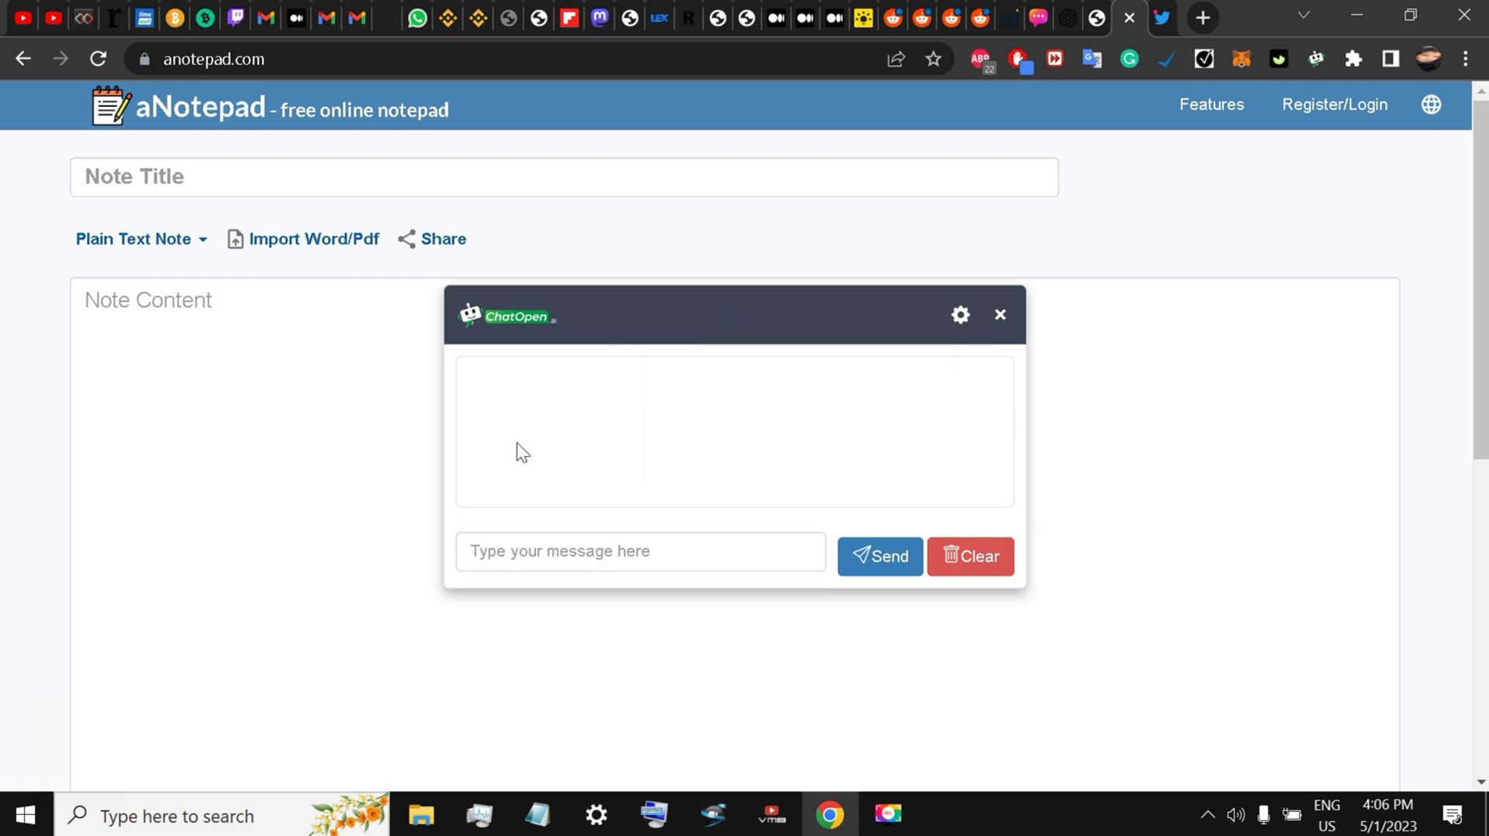
- Send ChatOpen the prompt: write me an ebook on "How To Get 1 million youtube channel subscribers 2023"
{"action": "left_click", "coordinate": [538, 557]}
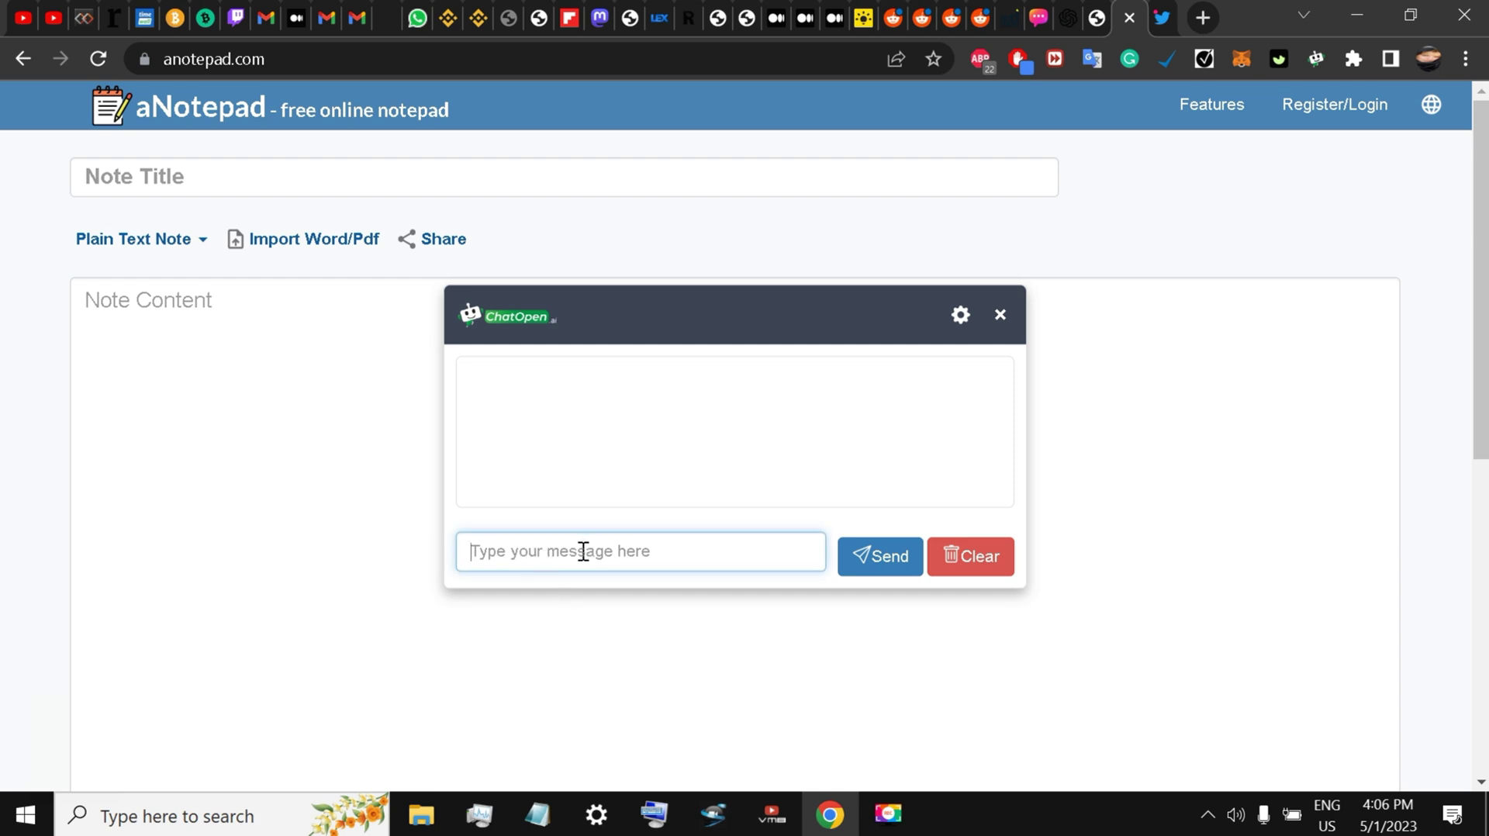
{"action": "type", "text": "write me an ebook on "}
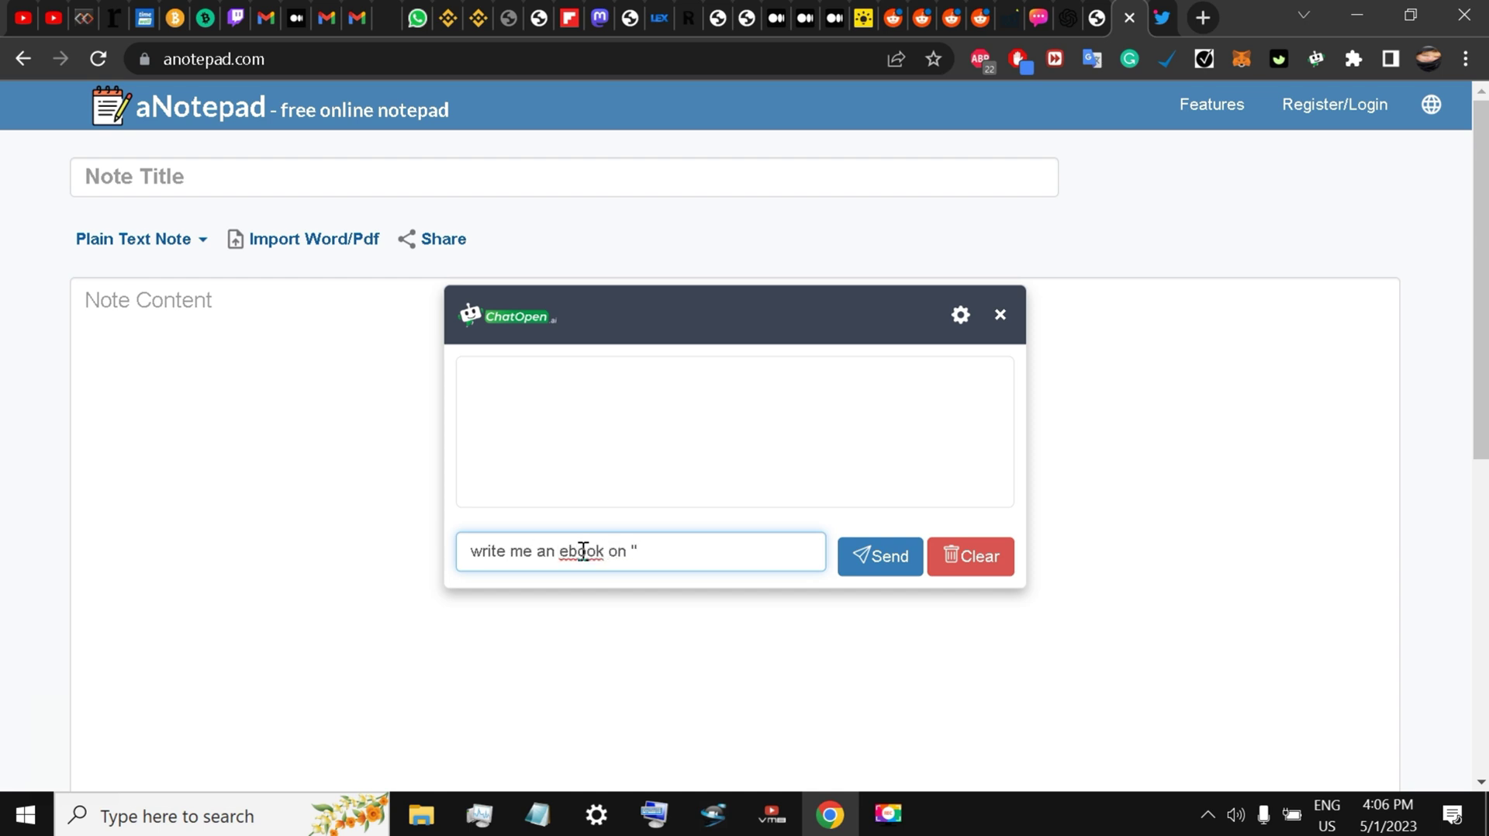
{"action": "type", "text": "\"How To Get 1 million y"}
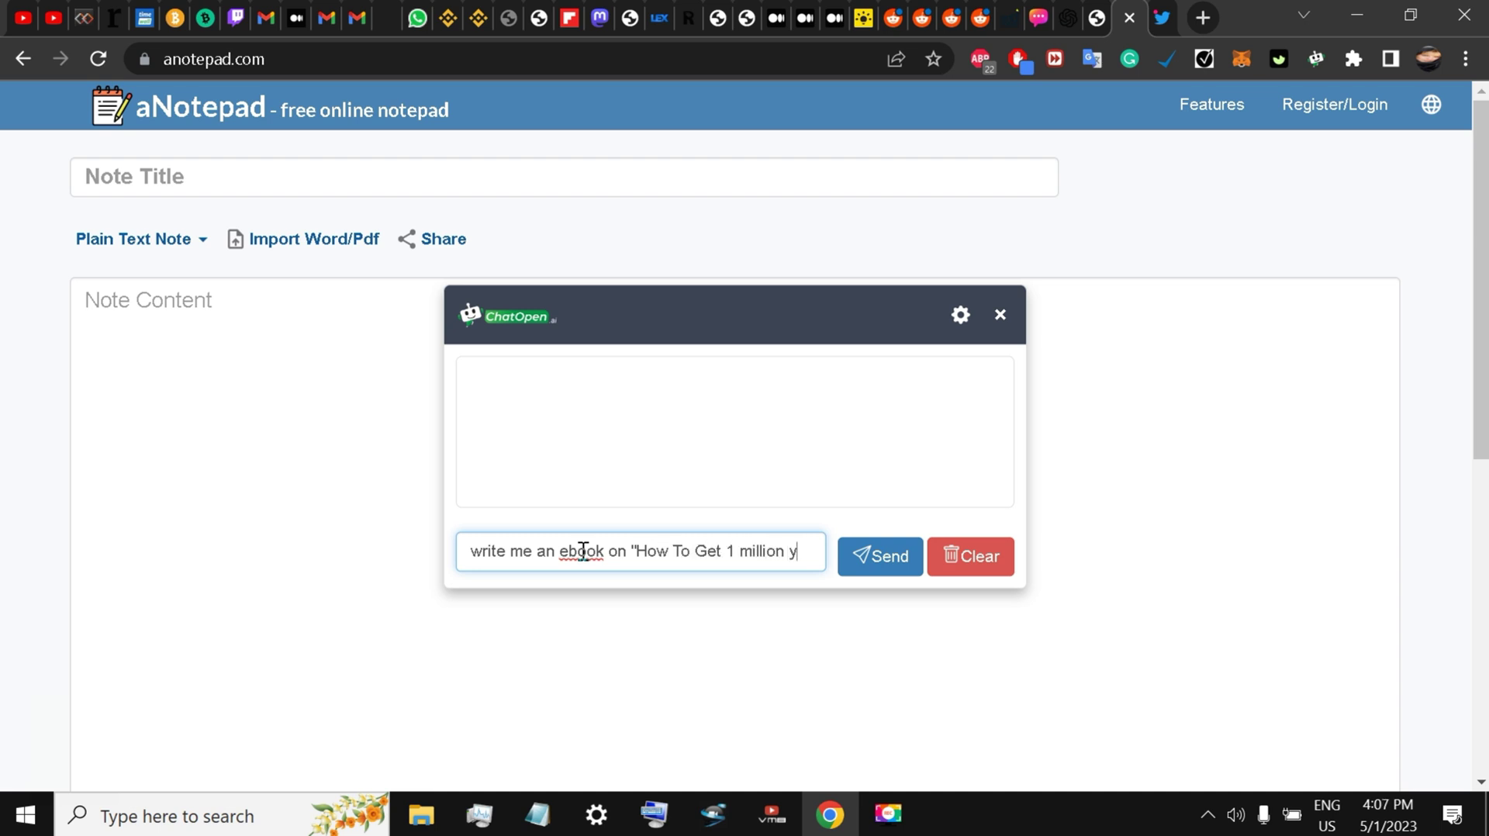
{"action": "type", "text": "outube subs"}
{"action": "key", "text": "BackSpace"}
{"action": "key", "text": "BackSpace"}
{"action": "key", "text": "BackSpace"}
{"action": "key", "text": "BackSpace"}
{"action": "type", "text": "channel sub"}
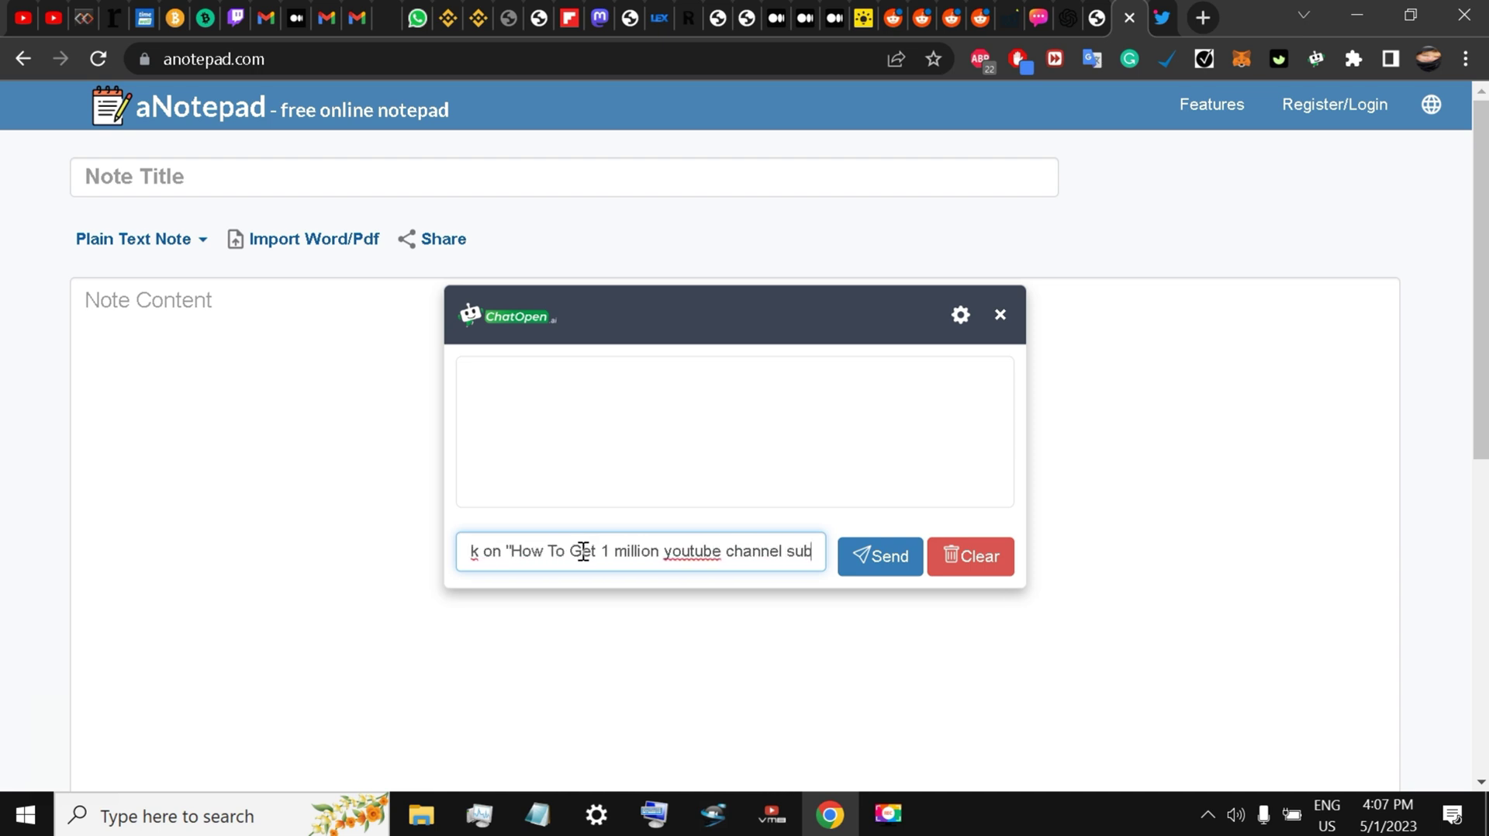
{"action": "type", "text": "scribers 2023'"}
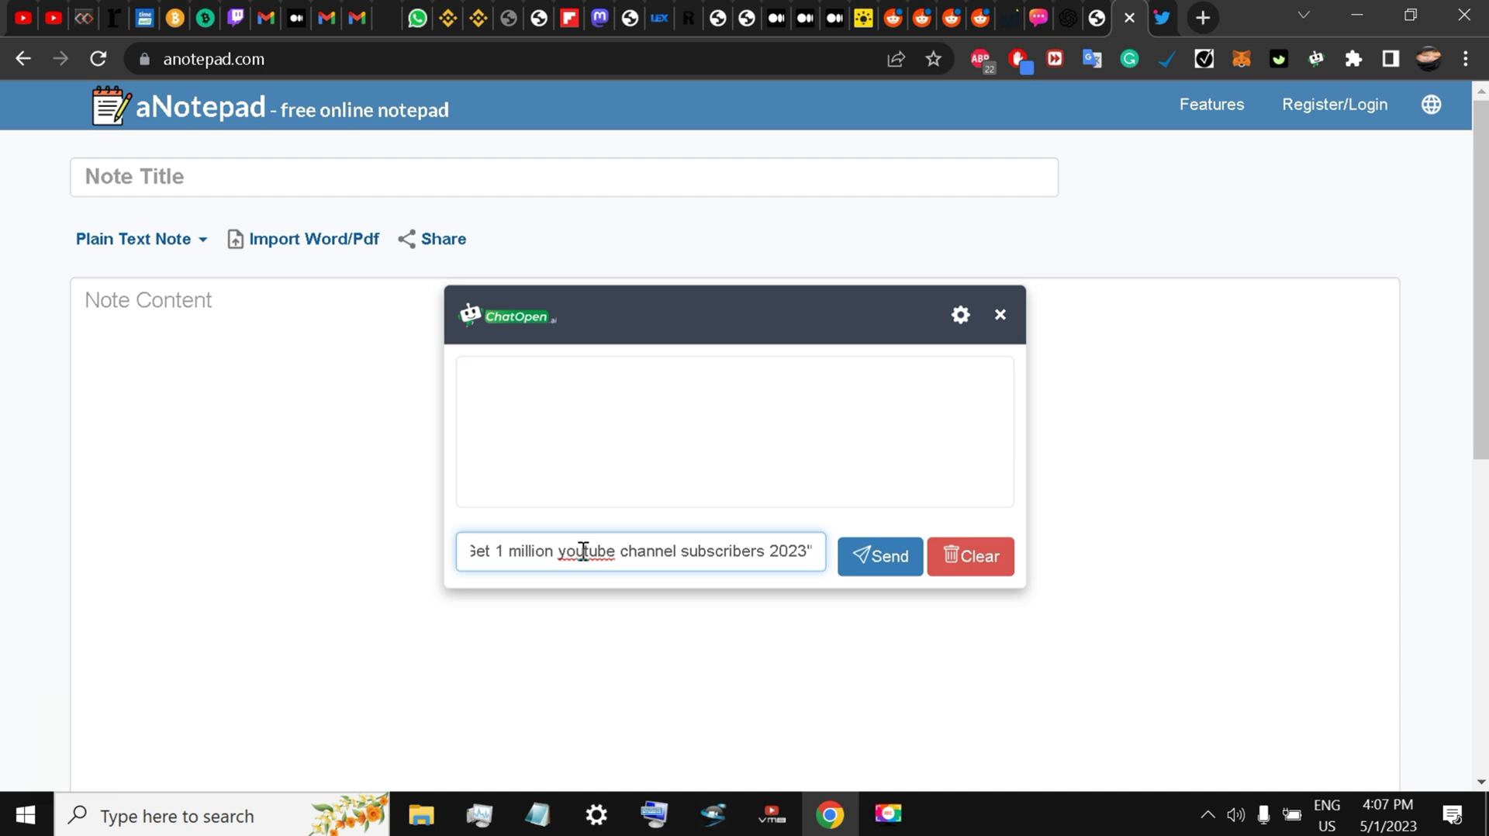
{"action": "key", "text": "Return"}
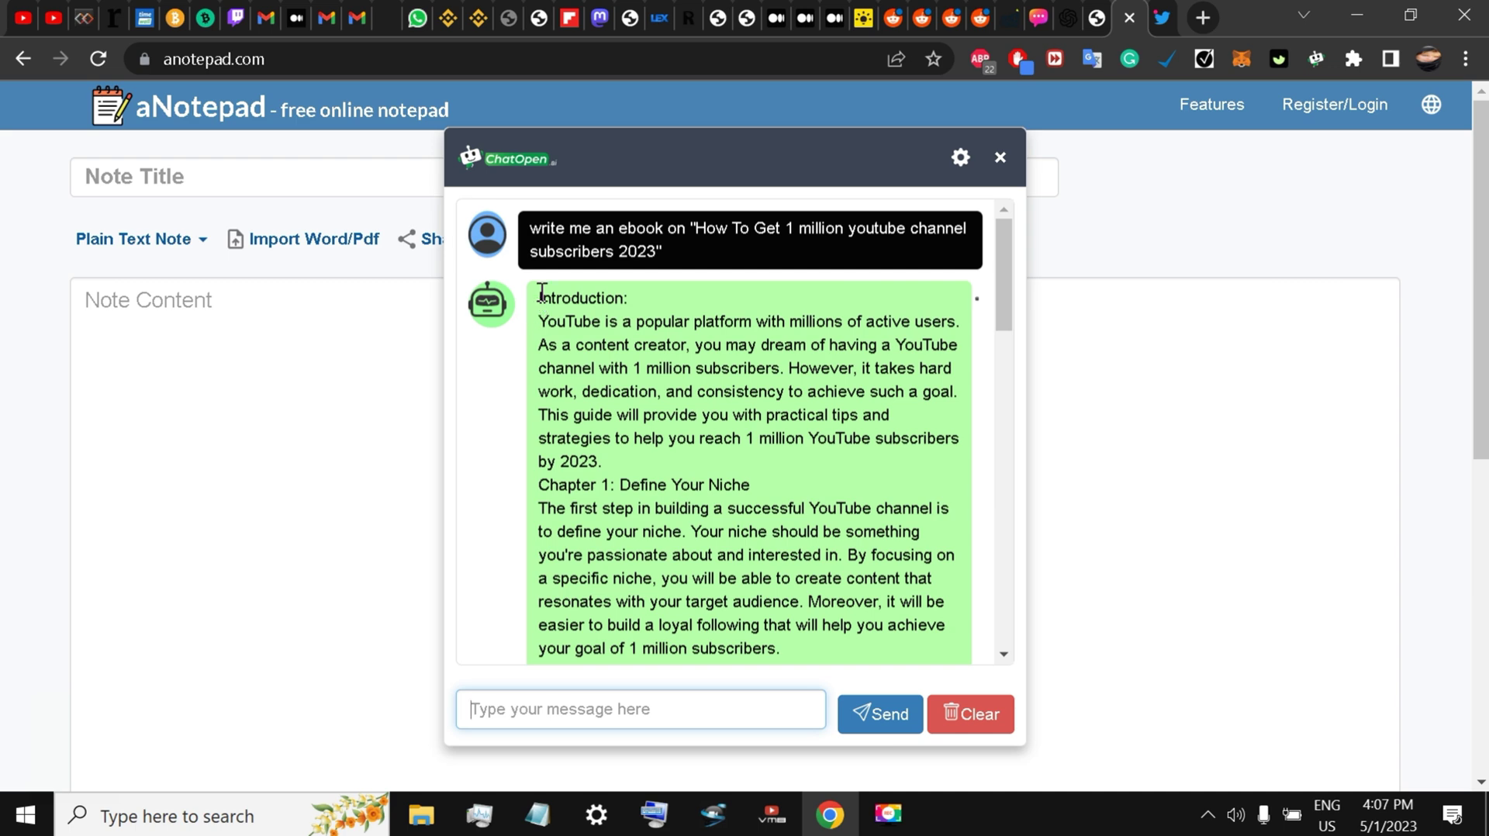
- Copy the entire generated ebook from the ChatOpen reply, from the introduction through the conclusion
{"action": "left_click_drag", "start_coordinate": [542, 292], "coordinate": [860, 672]}
{"action": "right_click", "coordinate": [686, 507]}
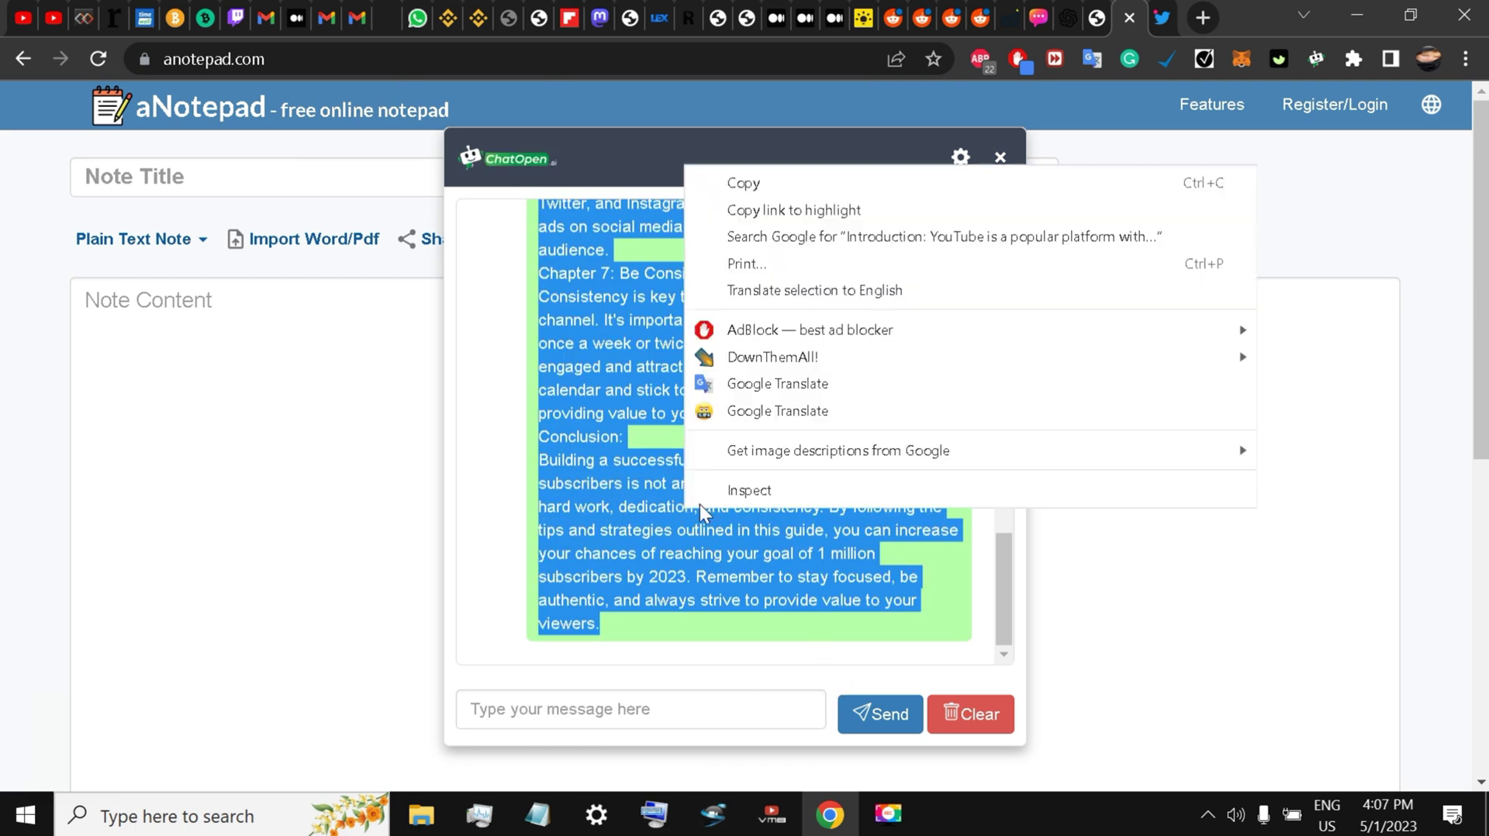
{"action": "left_click", "coordinate": [806, 194]}
{"action": "scroll", "coordinate": [667, 493], "scroll_direction": "up", "scroll_amount": 15}
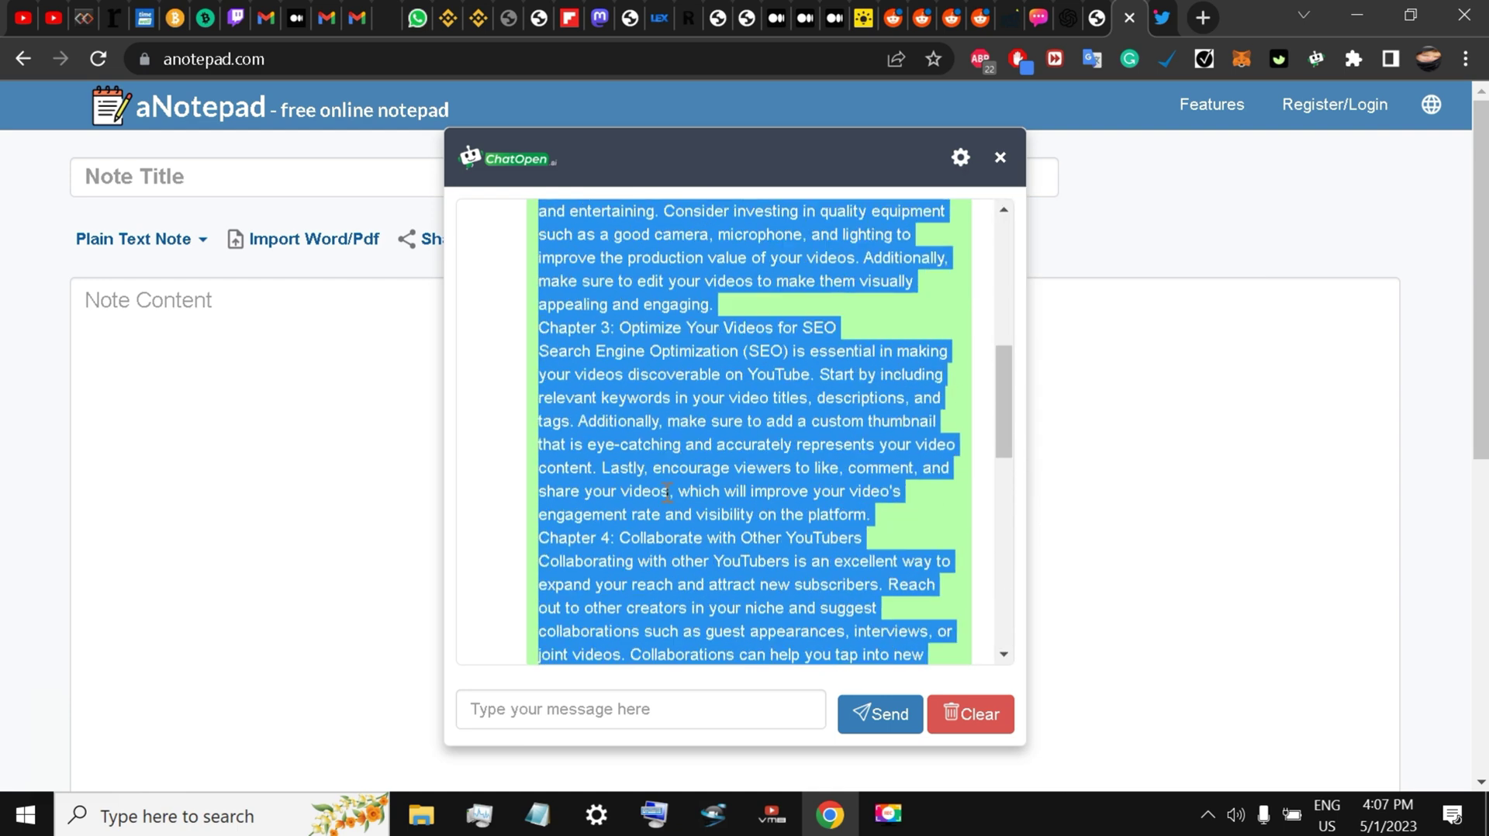
{"action": "scroll", "coordinate": [667, 493], "scroll_direction": "down", "scroll_amount": 1}
{"action": "right_click", "coordinate": [679, 305]}
{"action": "left_click", "coordinate": [714, 323]}
- Paste the copied ebook text into the note's content area
{"action": "left_click", "coordinate": [111, 318]}
{"action": "right_click", "coordinate": [162, 303]}
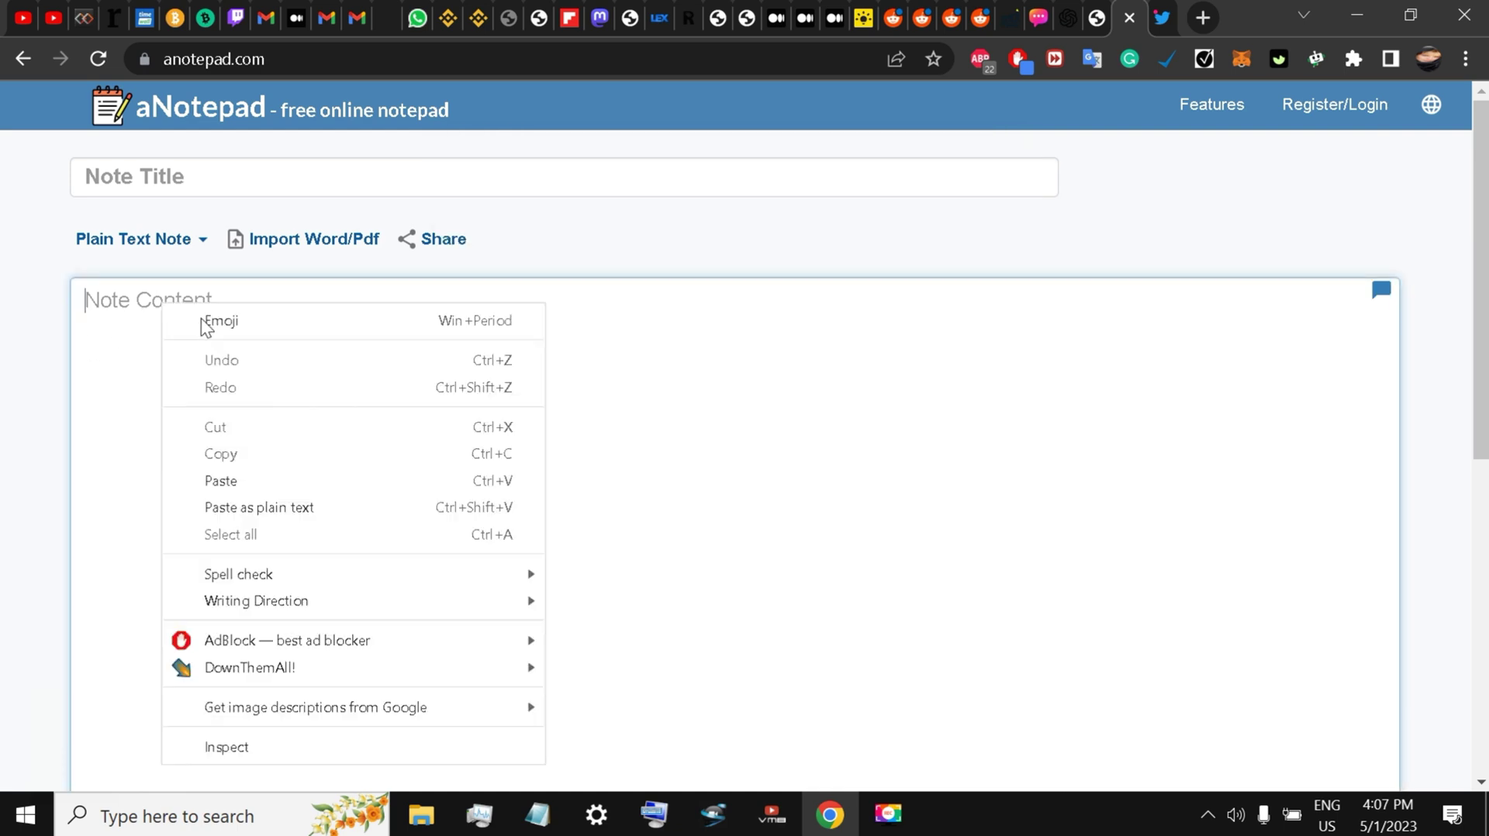
{"action": "left_click", "coordinate": [269, 481]}
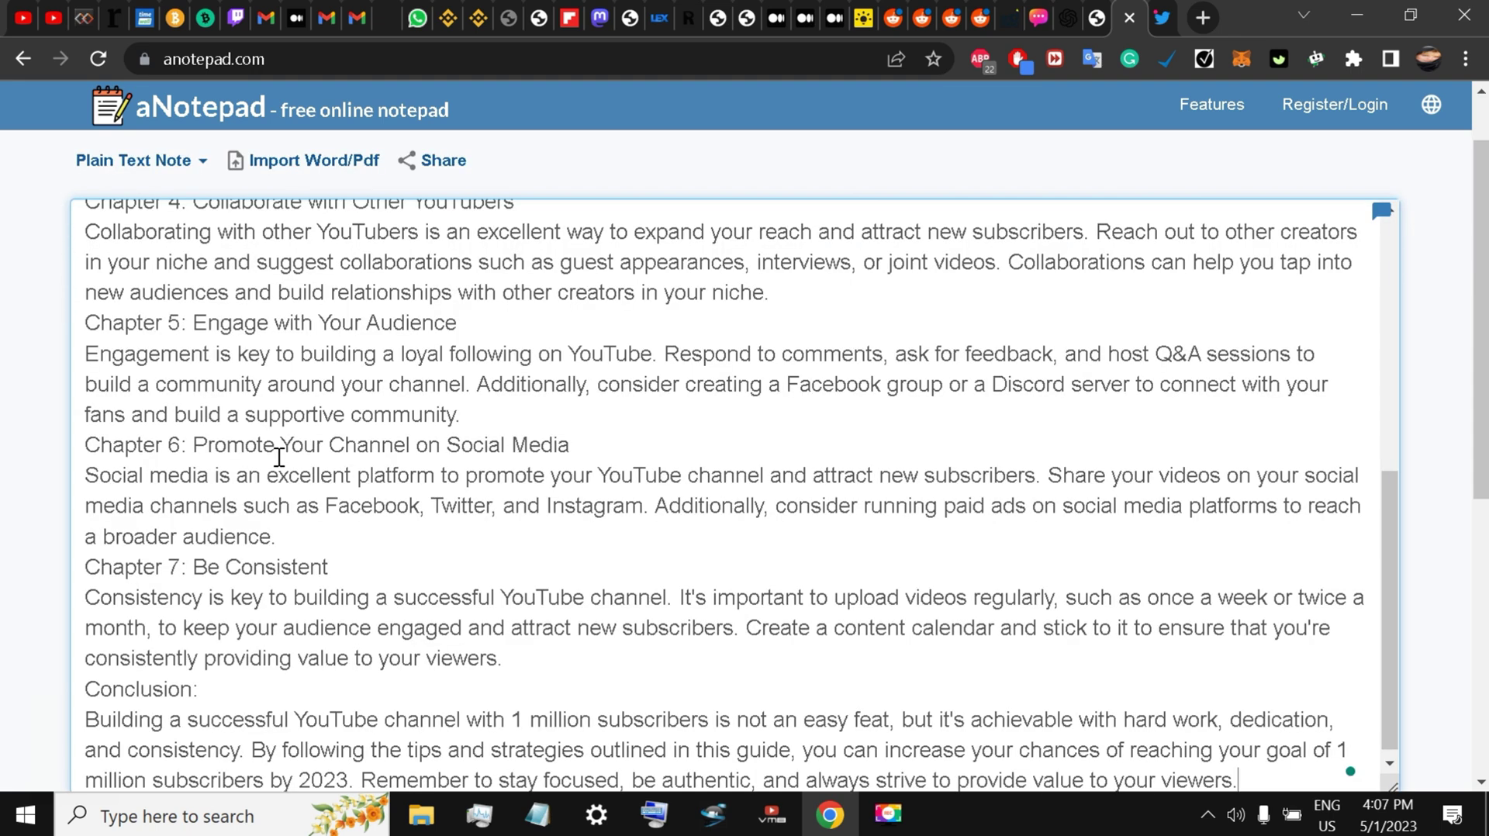
- Read through the pasted ebook in the note, from the introduction through all chapters to the conclusion
{"action": "scroll", "coordinate": [283, 434], "scroll_direction": "up", "scroll_amount": 4}
{"action": "scroll", "coordinate": [284, 425], "scroll_direction": "up", "scroll_amount": 3}
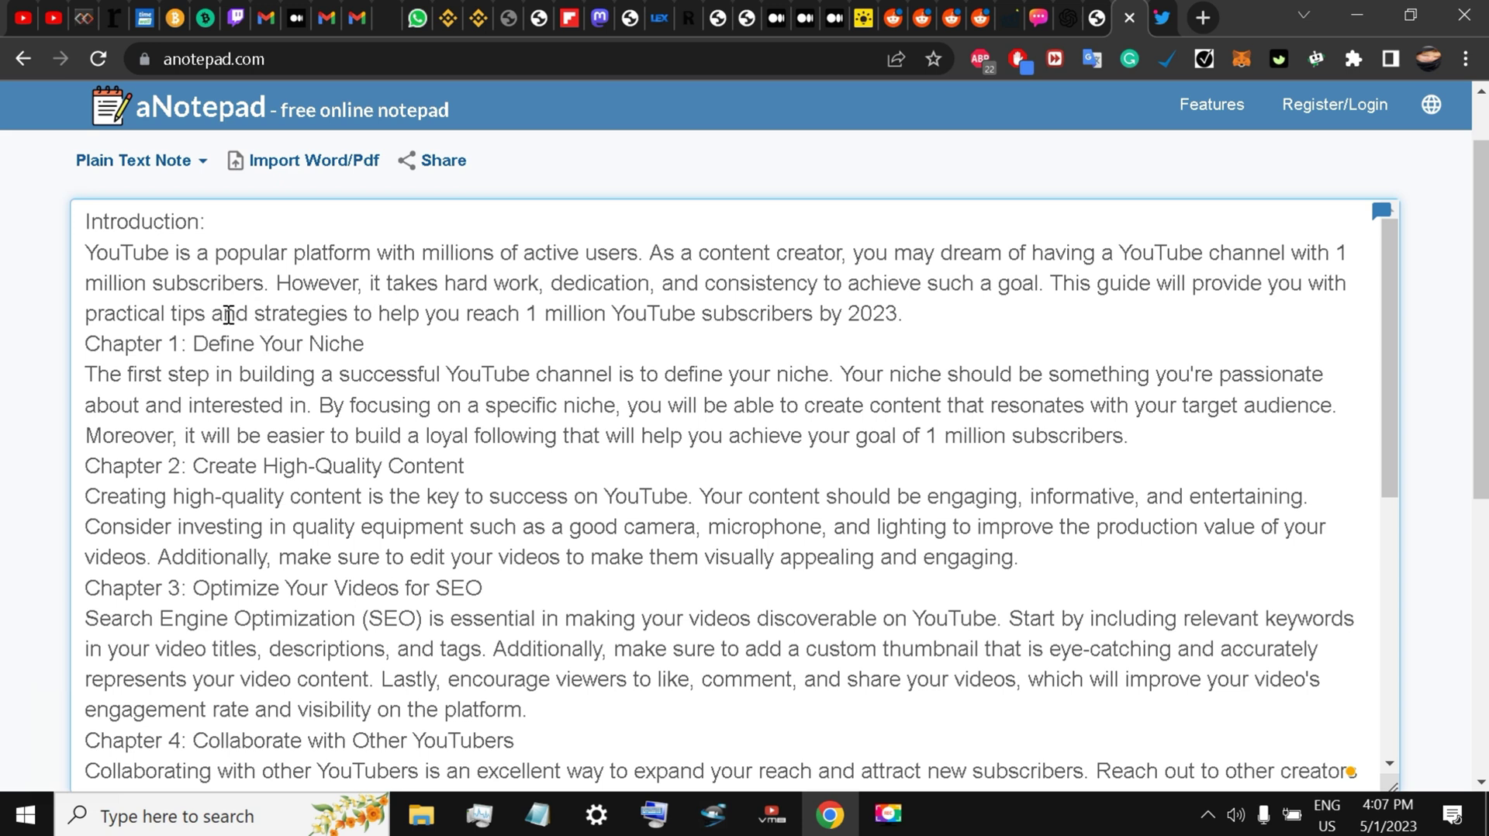
{"action": "scroll", "coordinate": [162, 425], "scroll_direction": "down", "scroll_amount": 2}
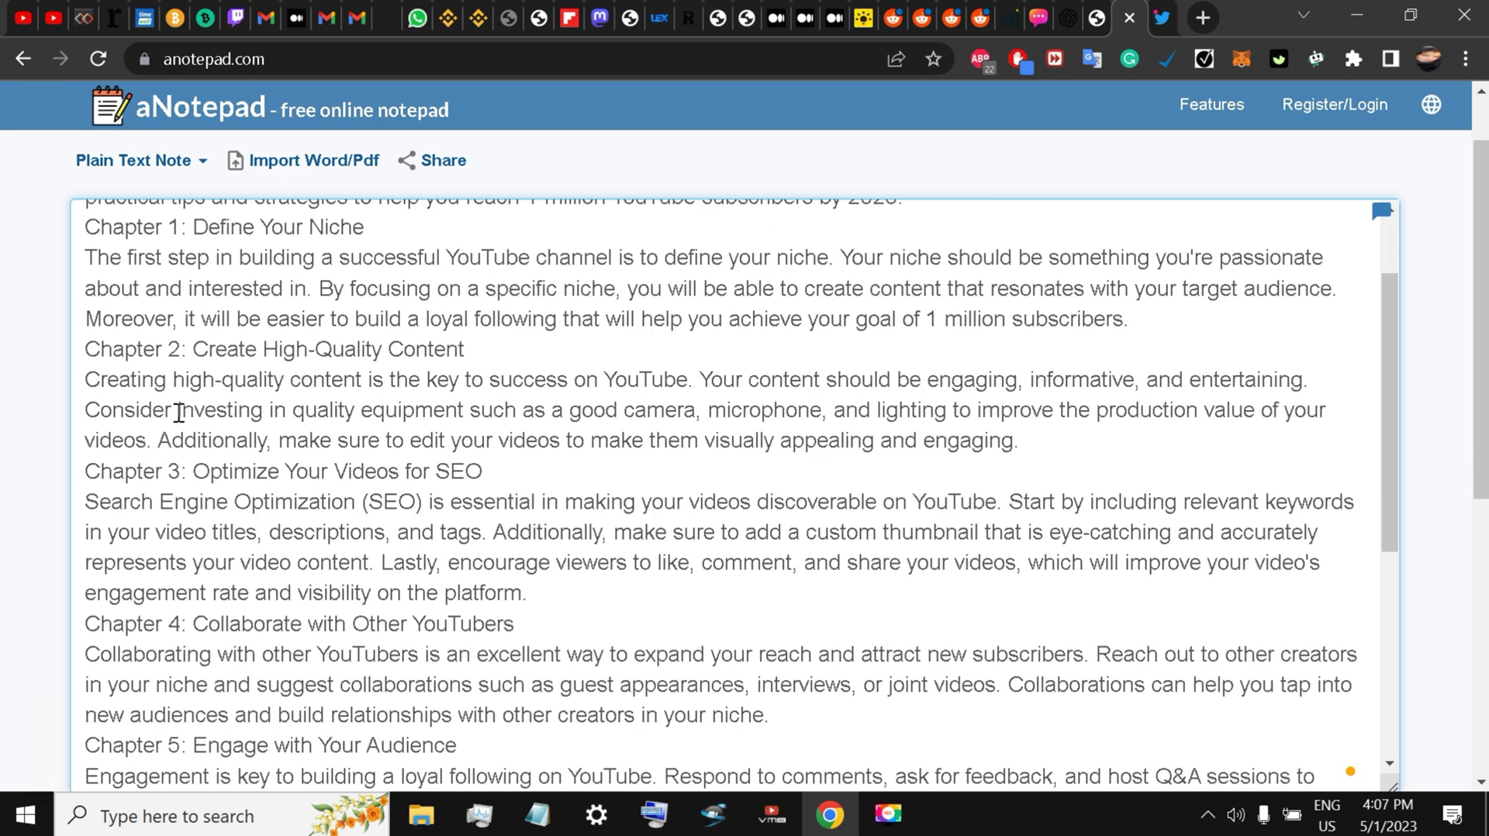
{"action": "scroll", "coordinate": [225, 465], "scroll_direction": "down", "scroll_amount": 2}
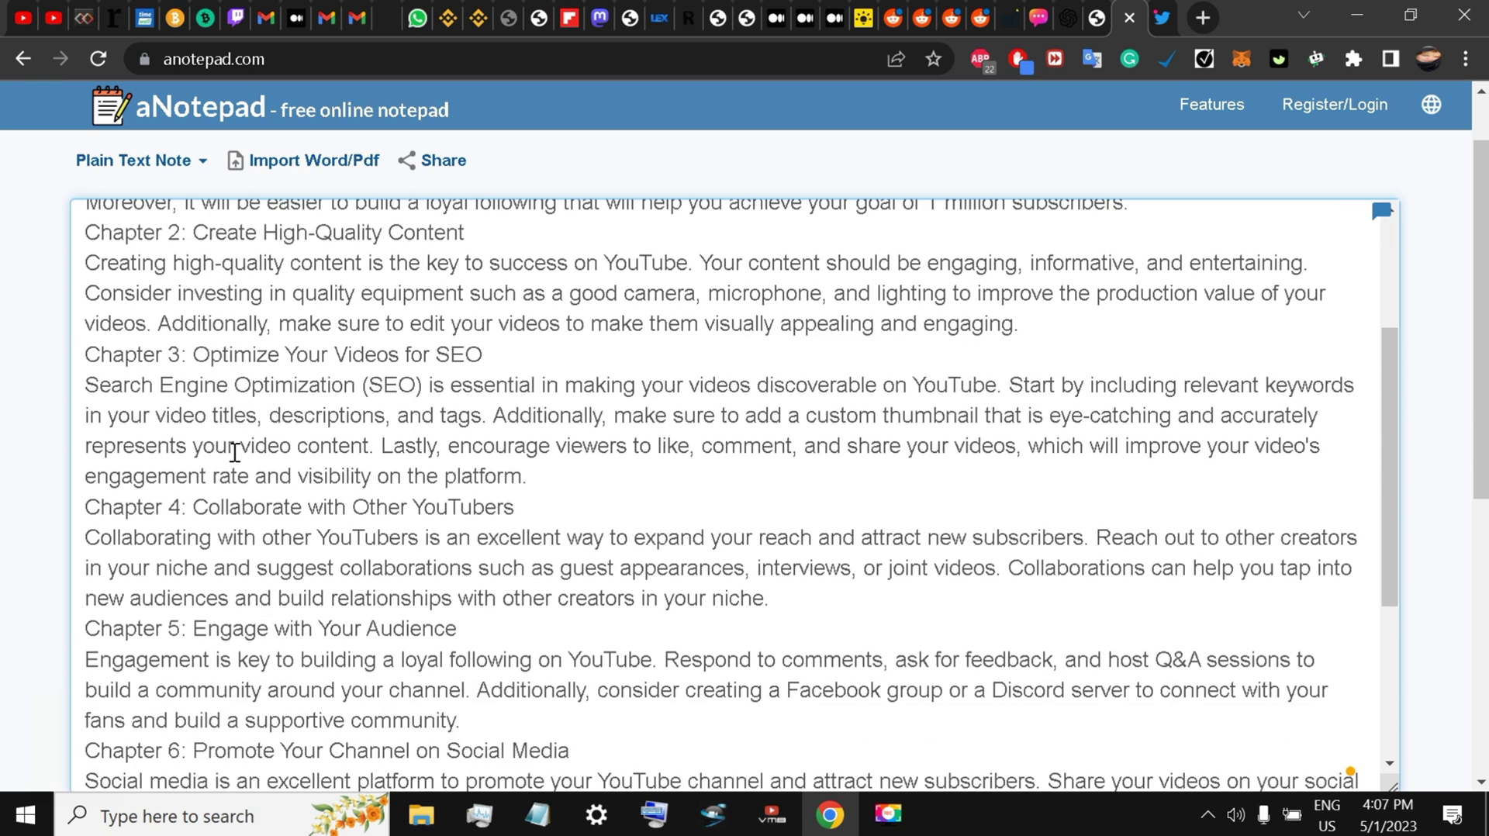
{"action": "scroll", "coordinate": [291, 477], "scroll_direction": "down", "scroll_amount": 1}
{"action": "scroll", "coordinate": [298, 465], "scroll_direction": "down", "scroll_amount": 2}
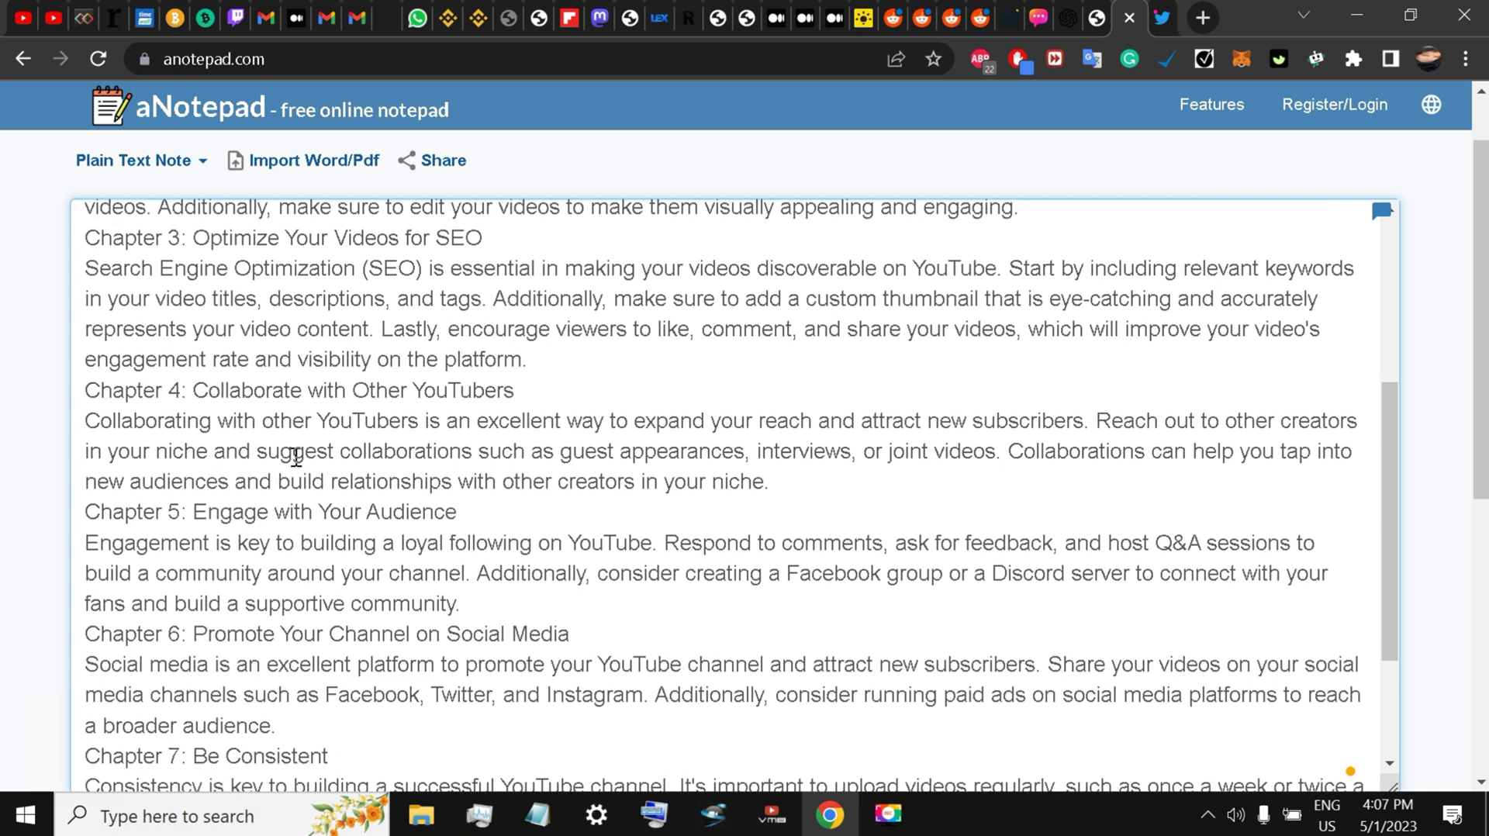
{"action": "scroll", "coordinate": [301, 411], "scroll_direction": "down", "scroll_amount": 1}
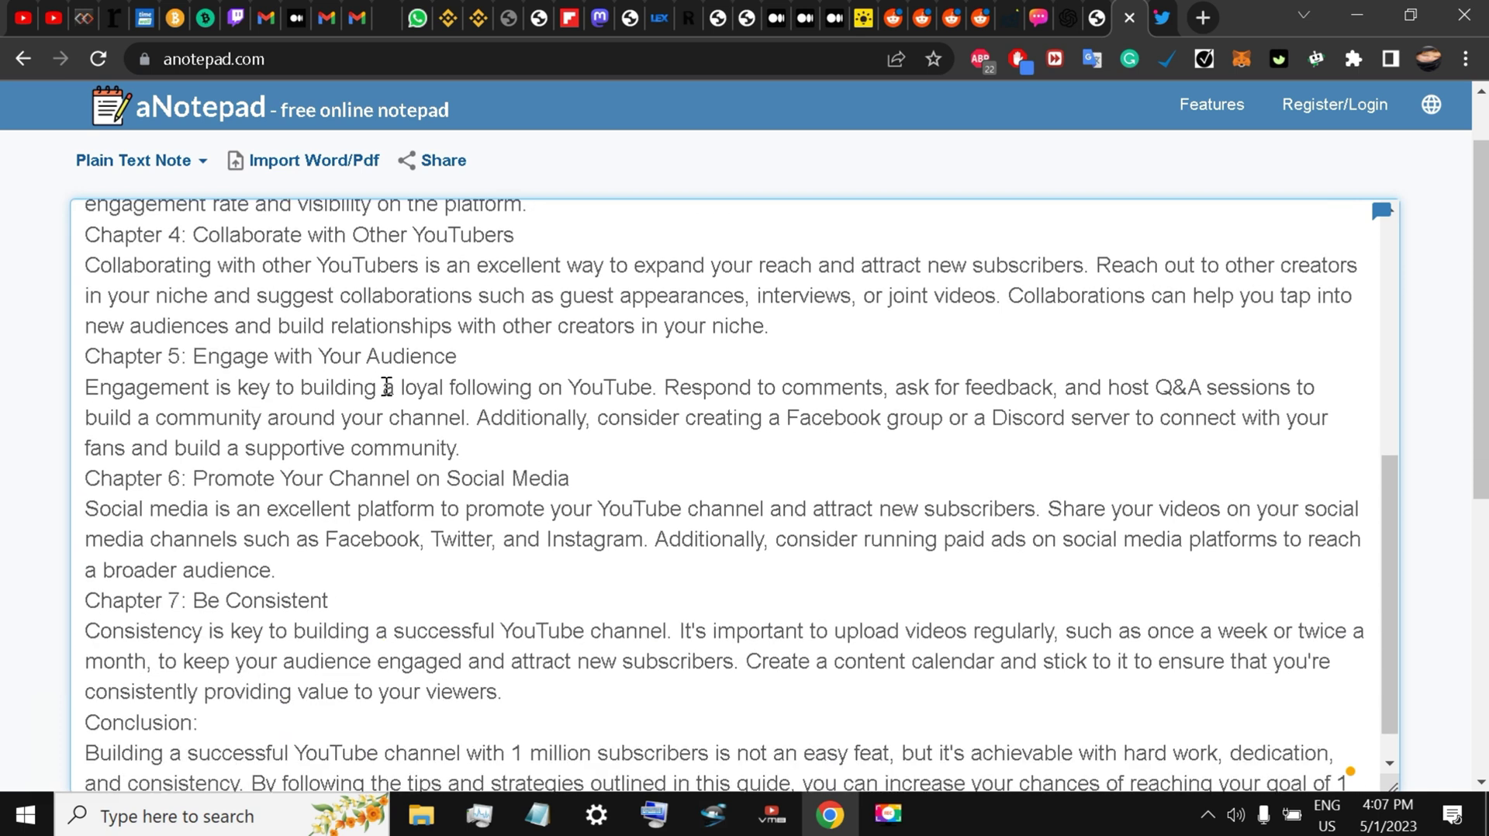
{"action": "scroll", "coordinate": [232, 471], "scroll_direction": "down", "scroll_amount": 1}
{"action": "scroll", "coordinate": [231, 471], "scroll_direction": "down", "scroll_amount": 3}
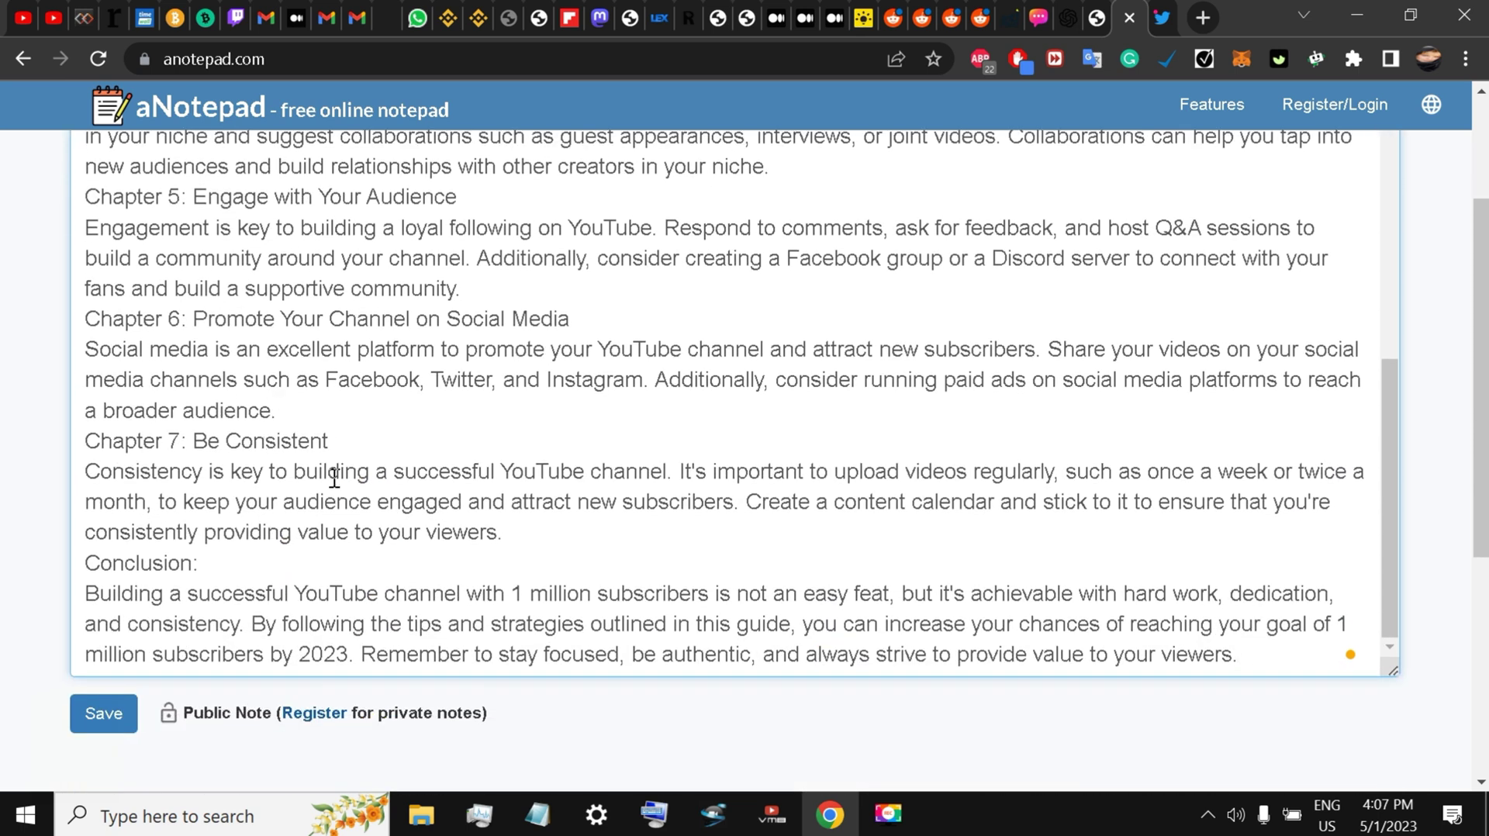
{"action": "scroll", "coordinate": [235, 527], "scroll_direction": "down", "scroll_amount": 1}
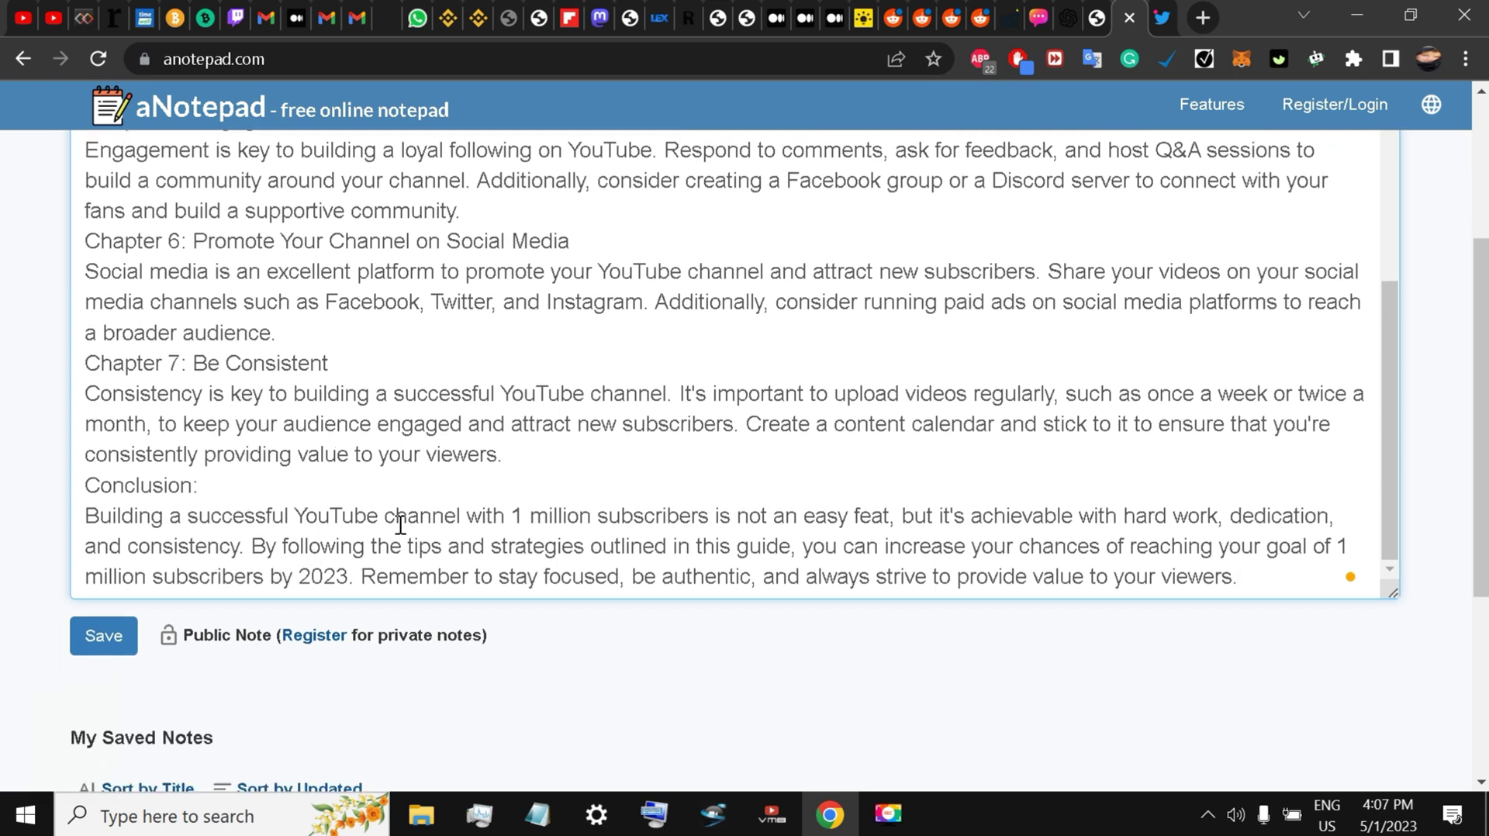
{"action": "scroll", "coordinate": [343, 488], "scroll_direction": "up", "scroll_amount": 12}
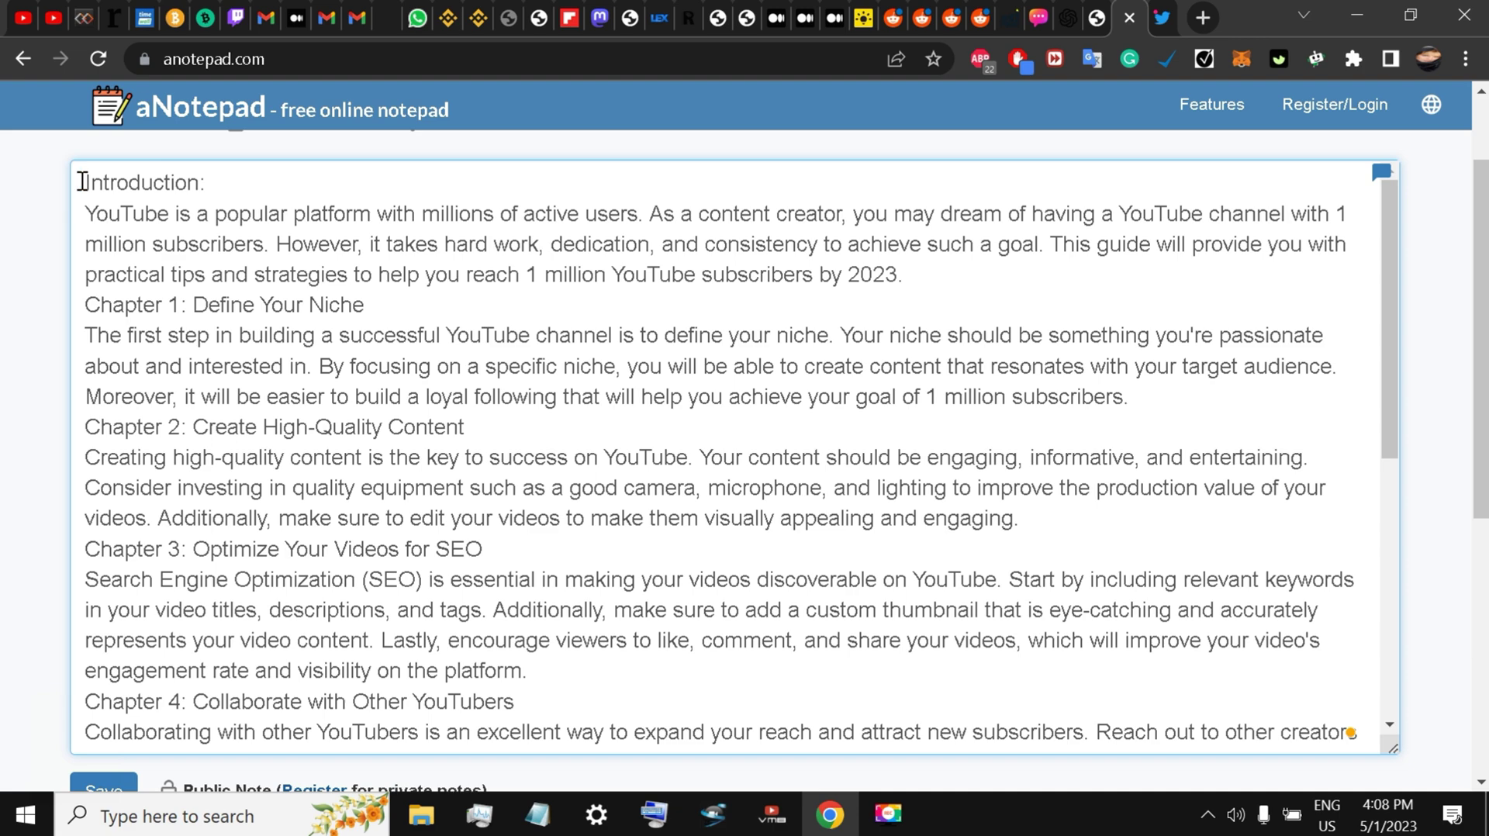
{"action": "left_click_drag", "start_coordinate": [81, 182], "coordinate": [834, 432]}
{"action": "scroll", "coordinate": [189, 558], "scroll_direction": "down", "scroll_amount": 3}
{"action": "scroll", "coordinate": [189, 552], "scroll_direction": "up", "scroll_amount": 6}
{"action": "scroll", "coordinate": [189, 552], "scroll_direction": "up", "scroll_amount": 7}
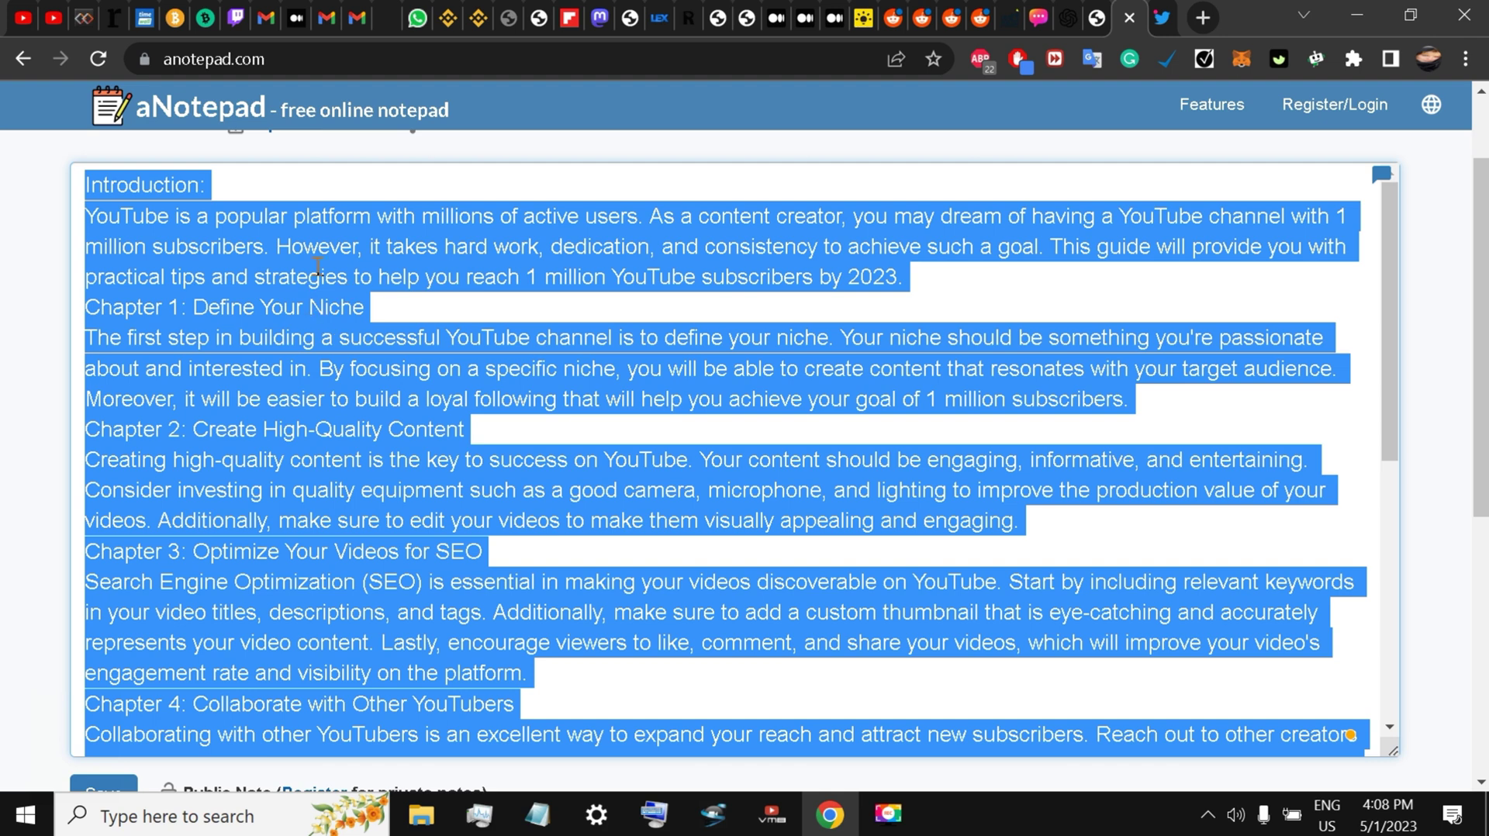
{"action": "left_click", "coordinate": [318, 266]}
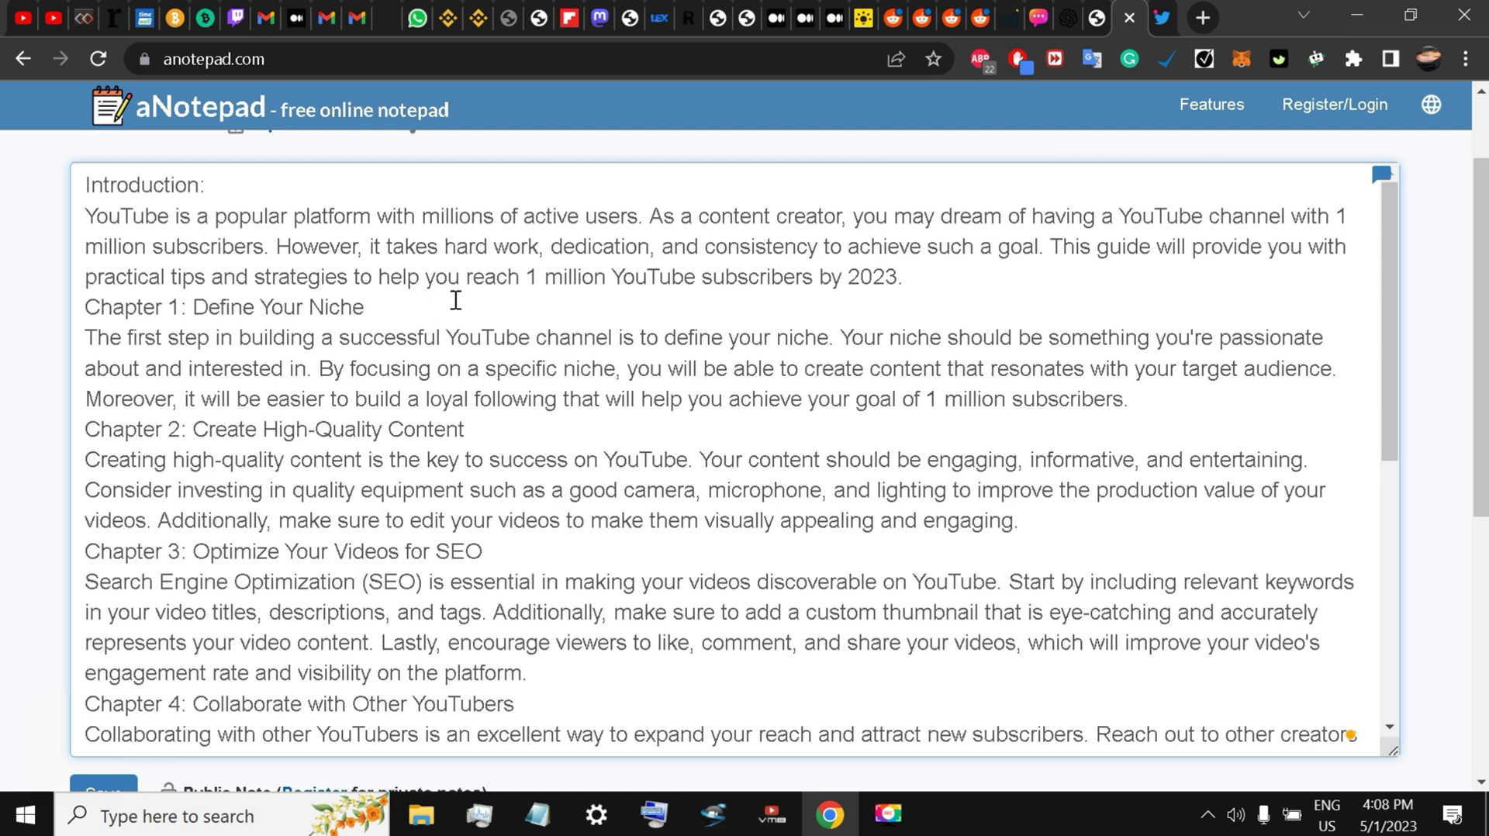
{"action": "scroll", "coordinate": [345, 364], "scroll_direction": "up", "scroll_amount": 1}
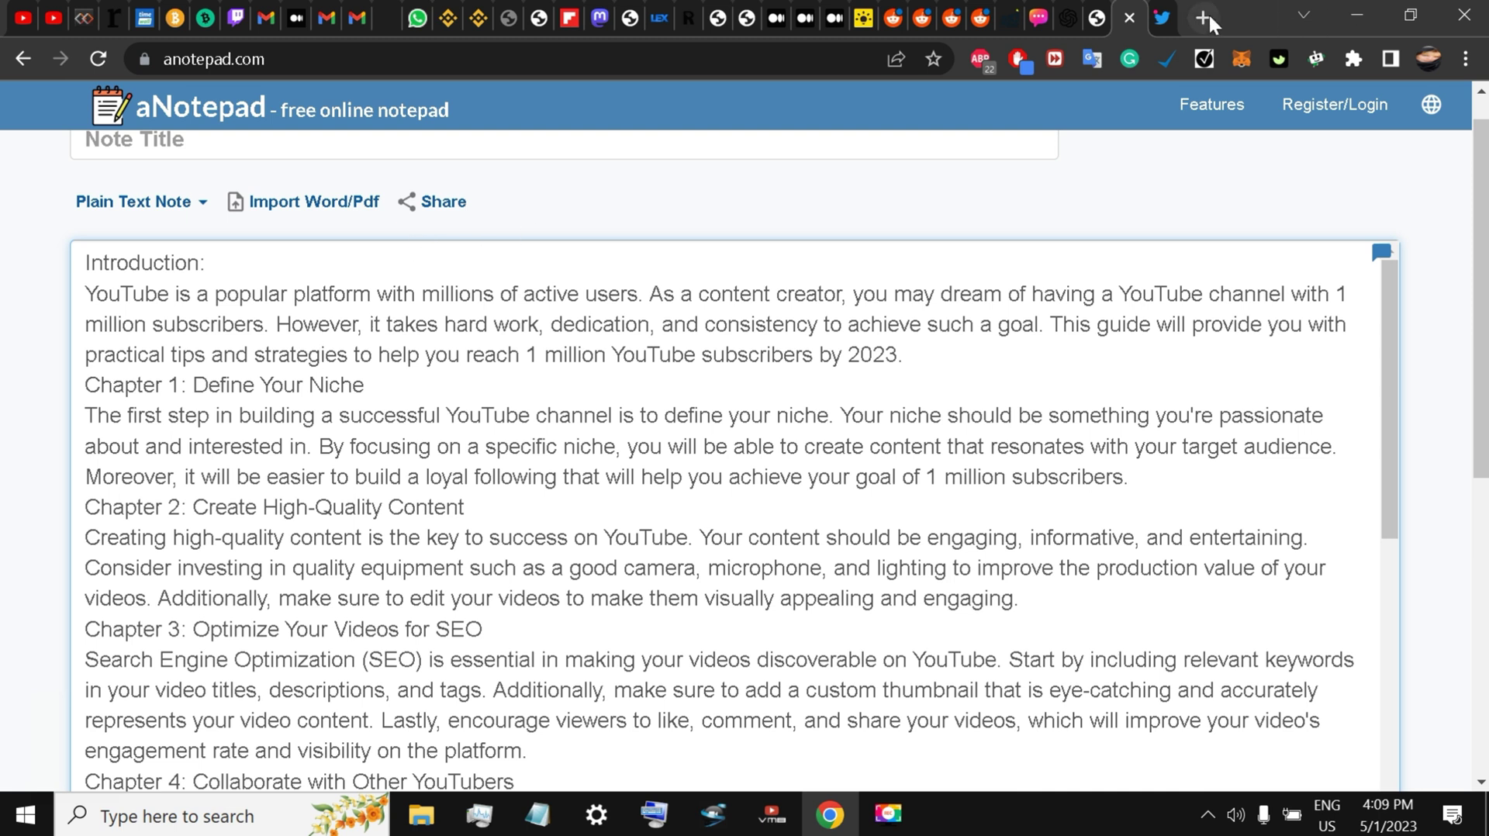
- On the Twitter page, copy the latest "write a tweet on #gold" prompt from ChatOpen and clear the conversation
{"action": "left_click", "coordinate": [1163, 17]}
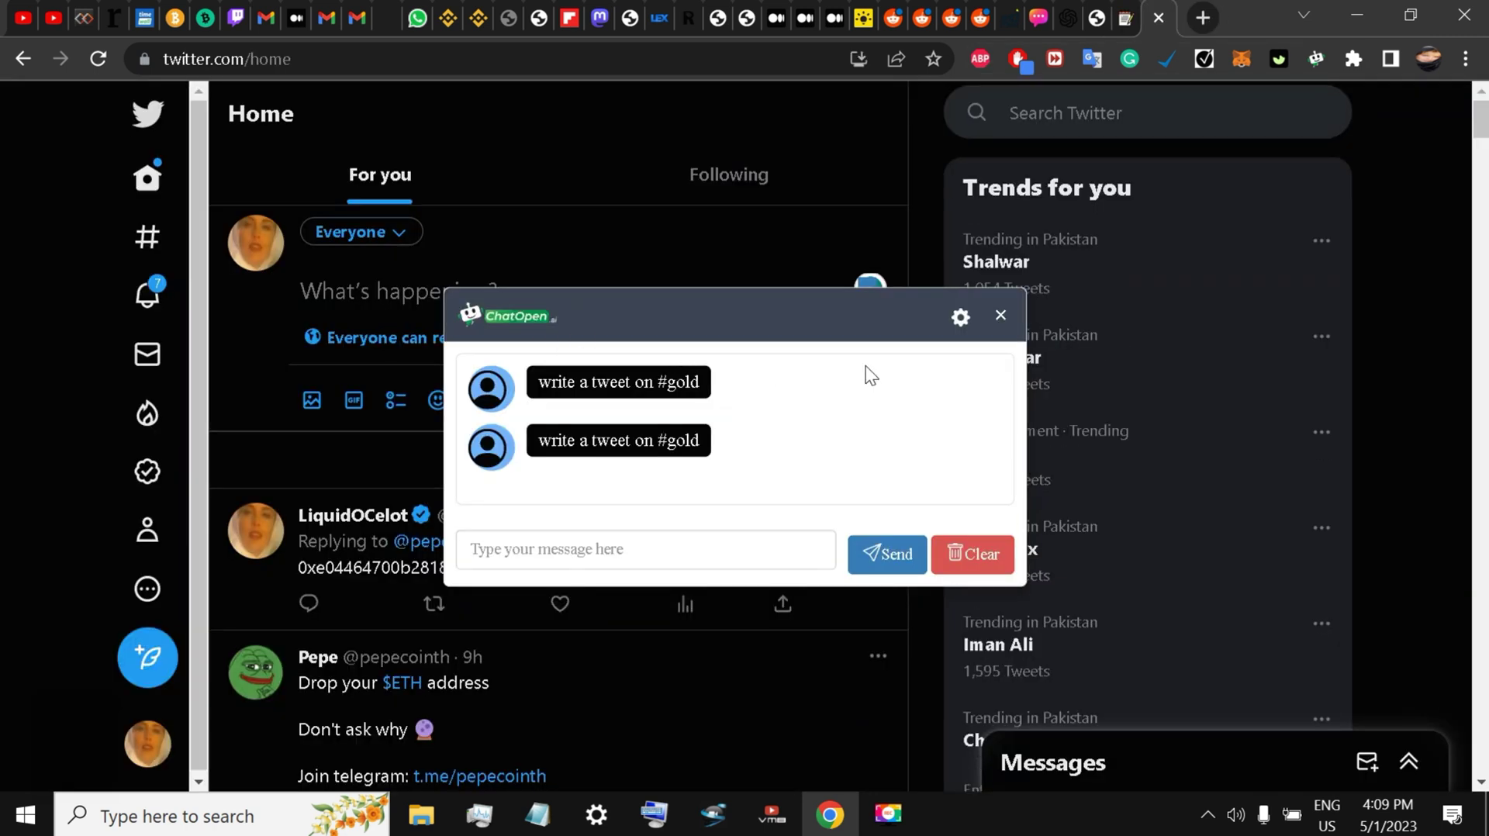
{"action": "triple_click", "coordinate": [582, 440]}
{"action": "right_click", "coordinate": [582, 441]}
{"action": "left_click", "coordinate": [641, 462]}
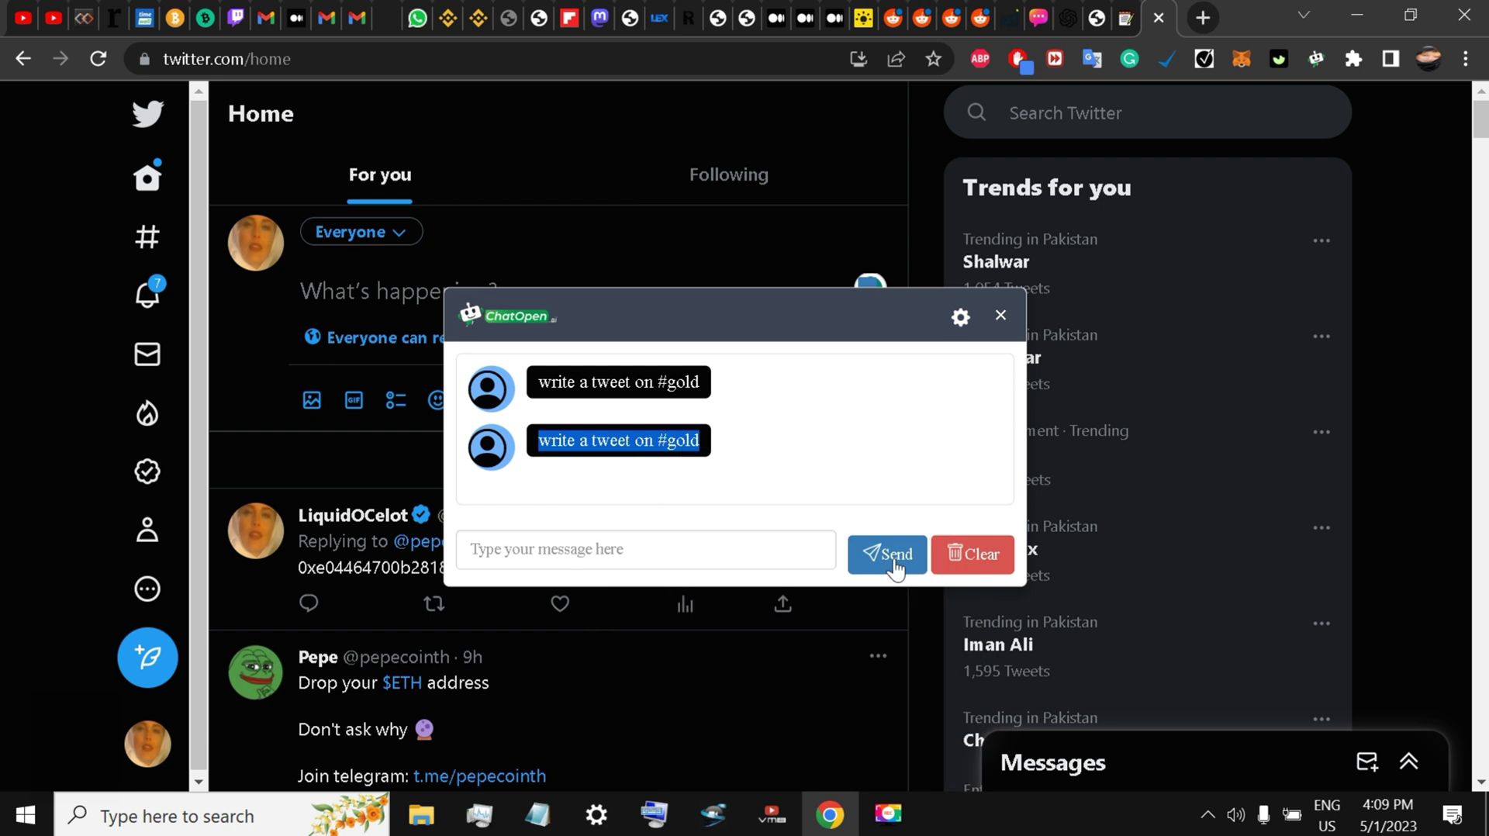
{"action": "left_click", "coordinate": [965, 557]}
- Paste the prompt "write a tweet on #gold" into the ChatOpen message field and send it
{"action": "left_click", "coordinate": [640, 537]}
{"action": "right_click", "coordinate": [618, 560]}
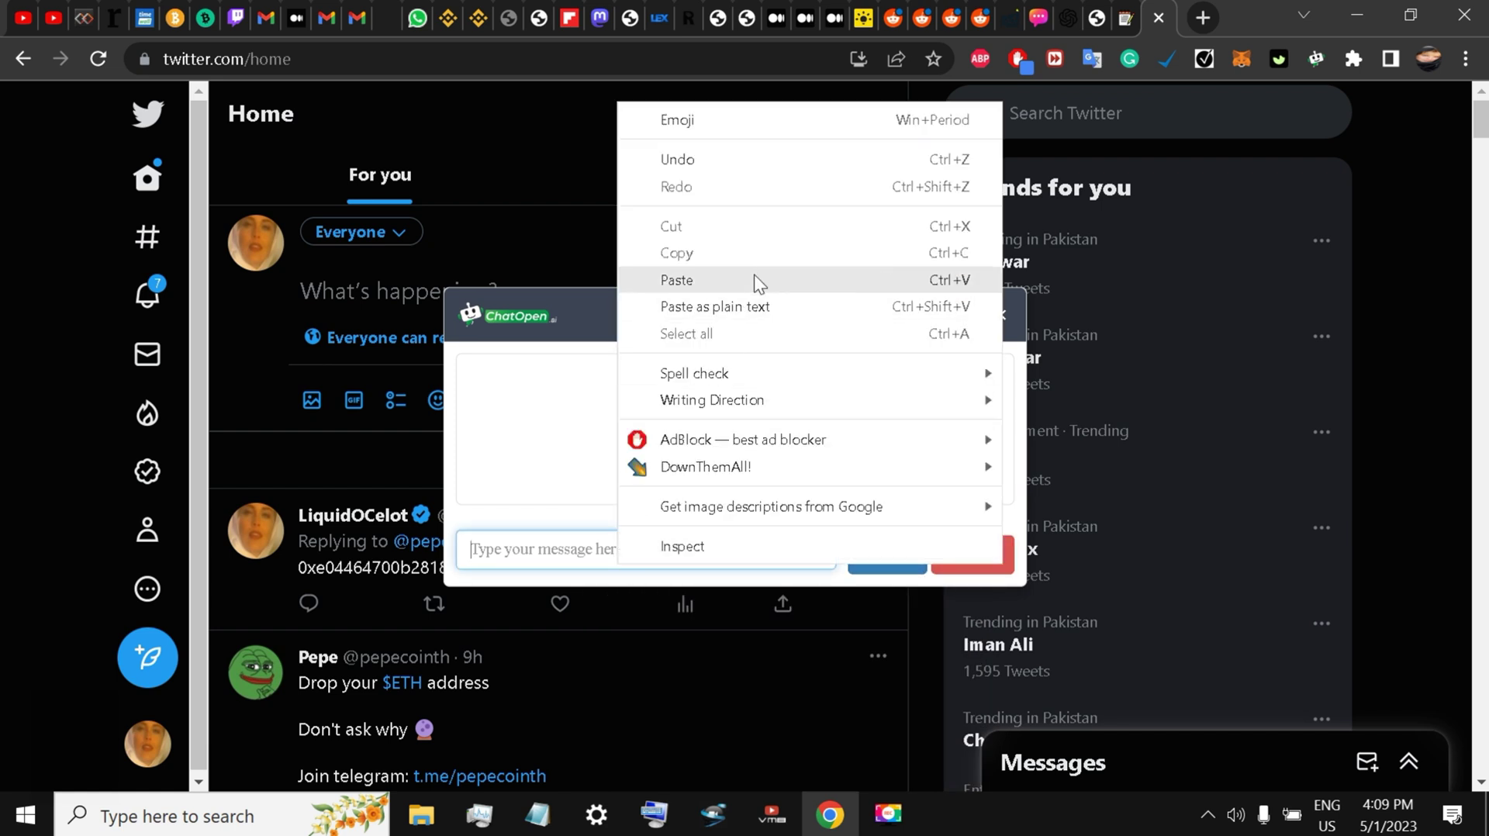
{"action": "left_click", "coordinate": [752, 277]}
{"action": "left_click", "coordinate": [896, 555]}
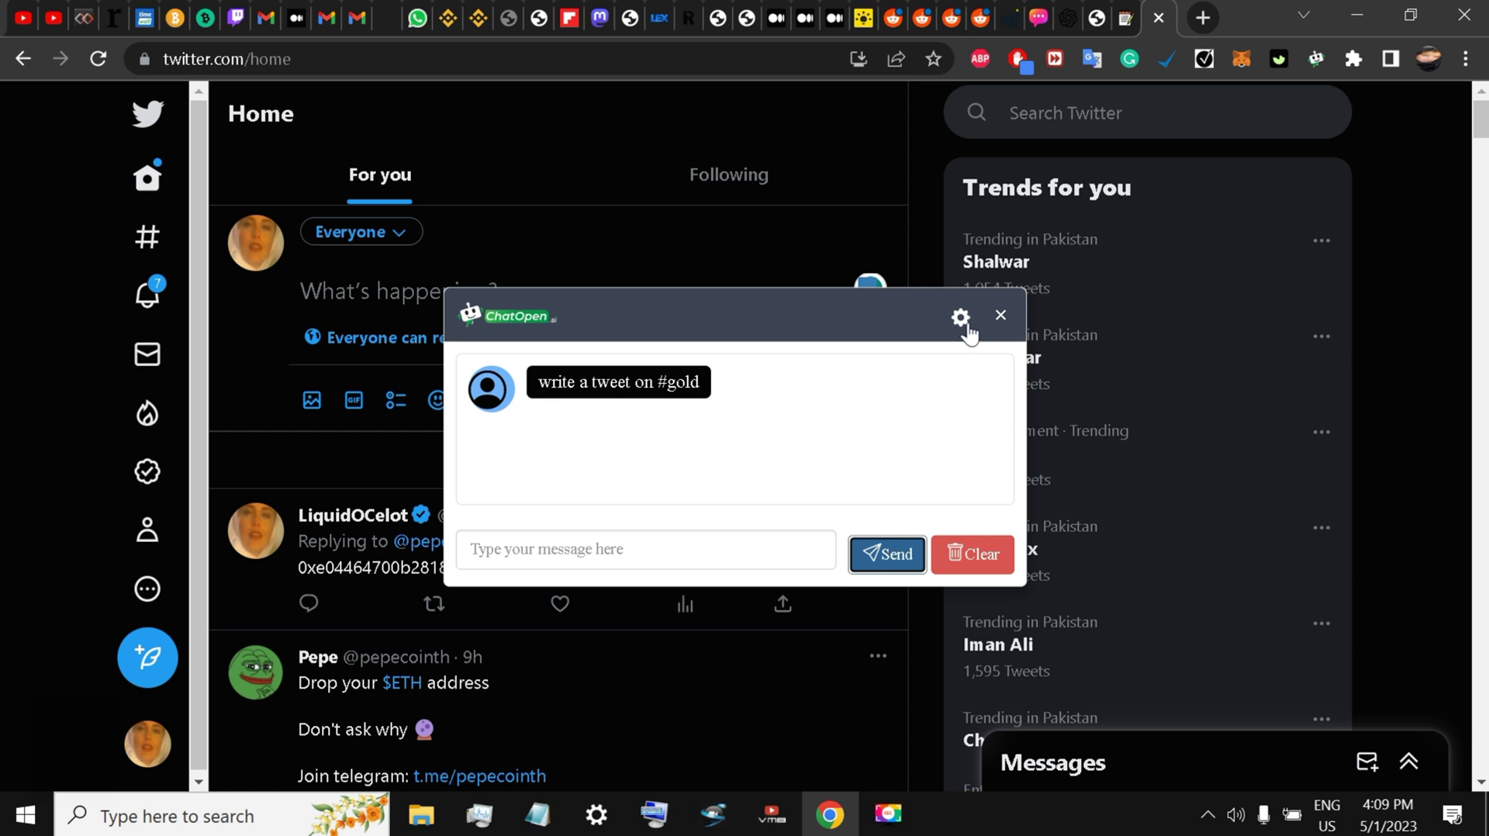
- Reload the Twitter home page and check the account sign-in in the ChatPen.ai extension popup
{"action": "left_click", "coordinate": [99, 59]}
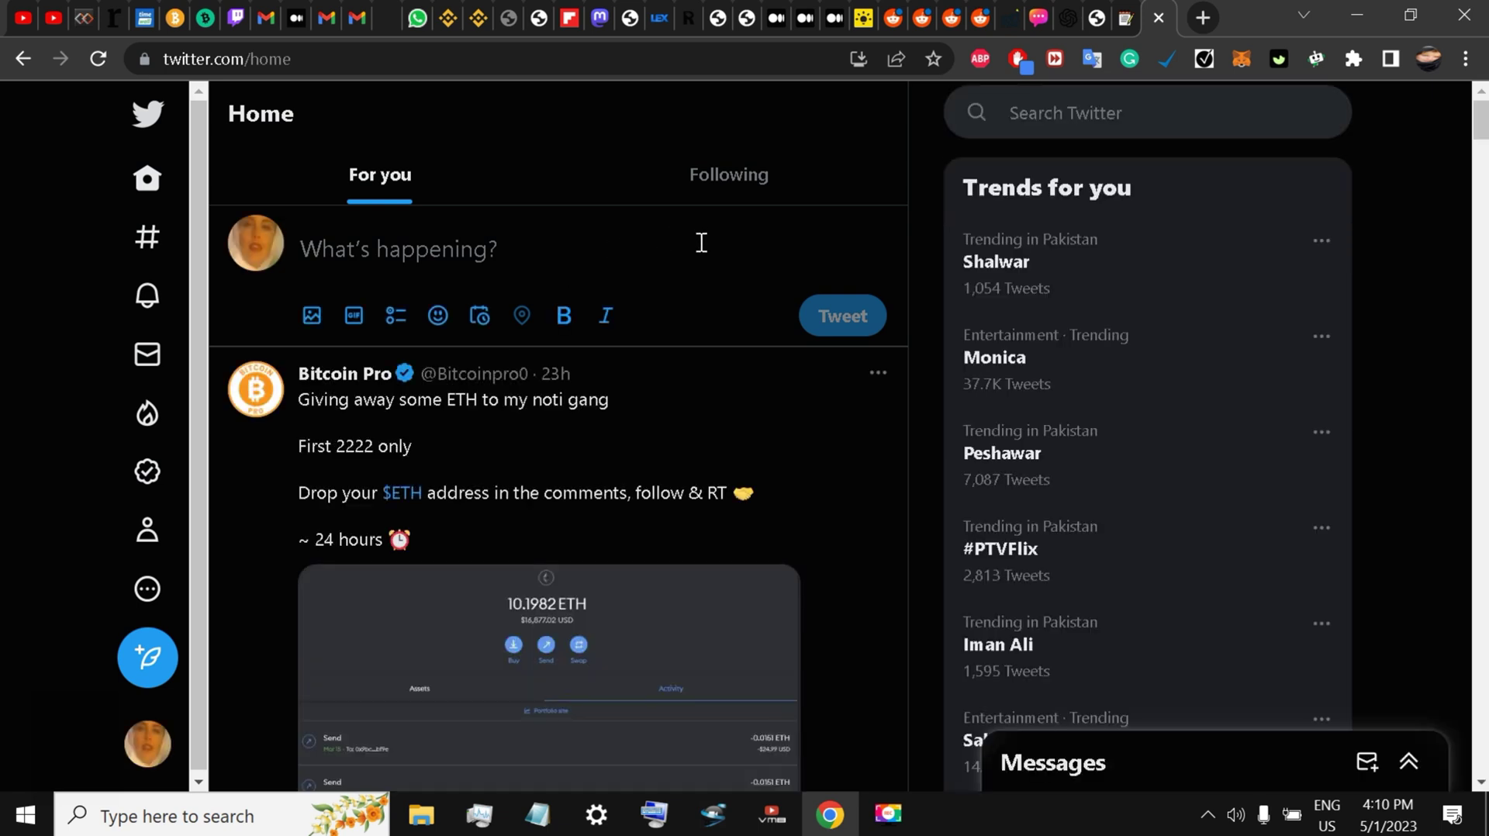
{"action": "left_click", "coordinate": [685, 245]}
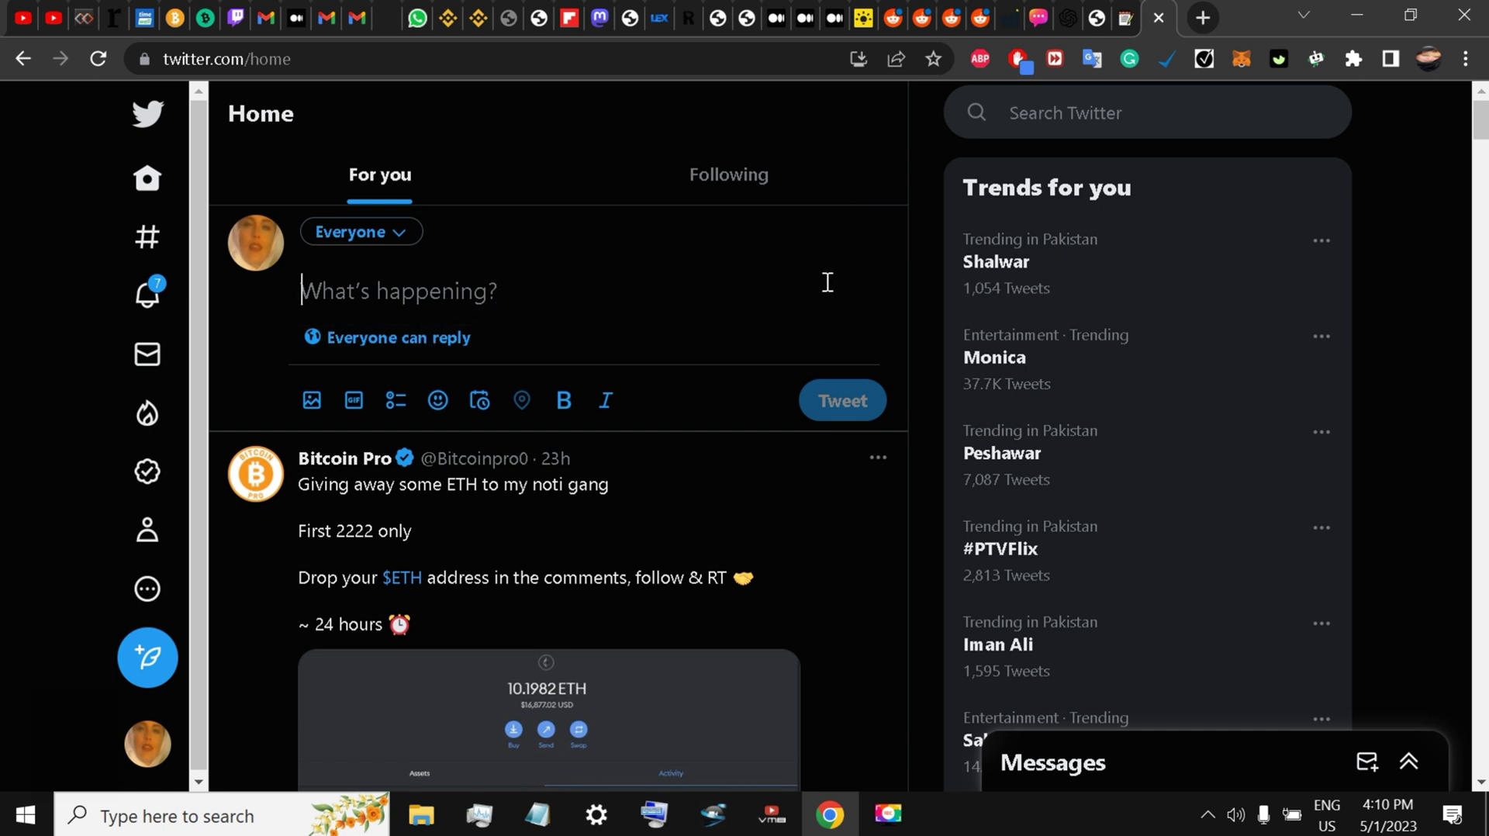
{"action": "left_click", "coordinate": [1315, 57]}
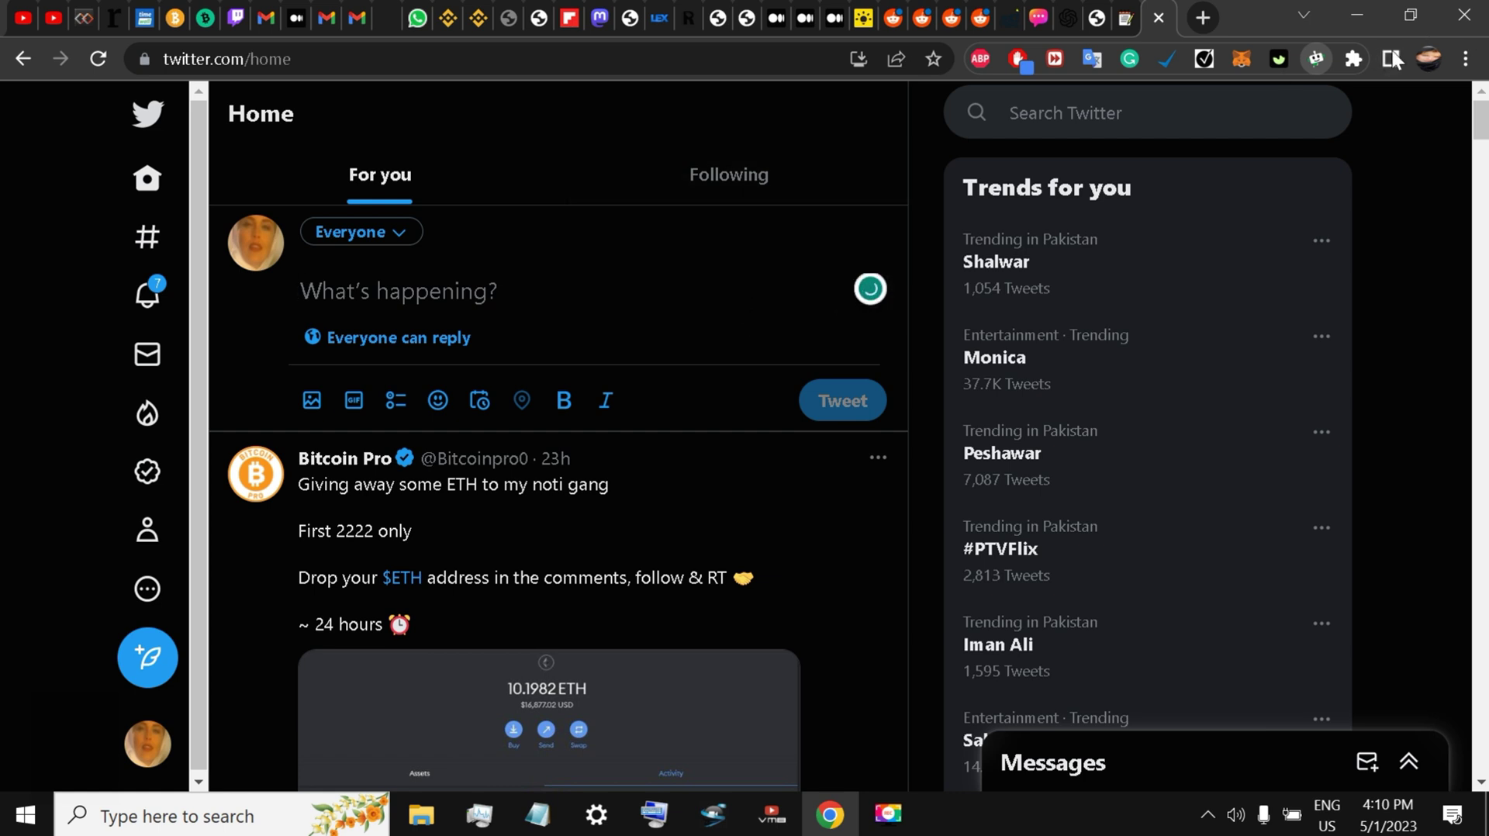
{"action": "right_click", "coordinate": [1315, 58]}
{"action": "left_click", "coordinate": [1315, 59]}
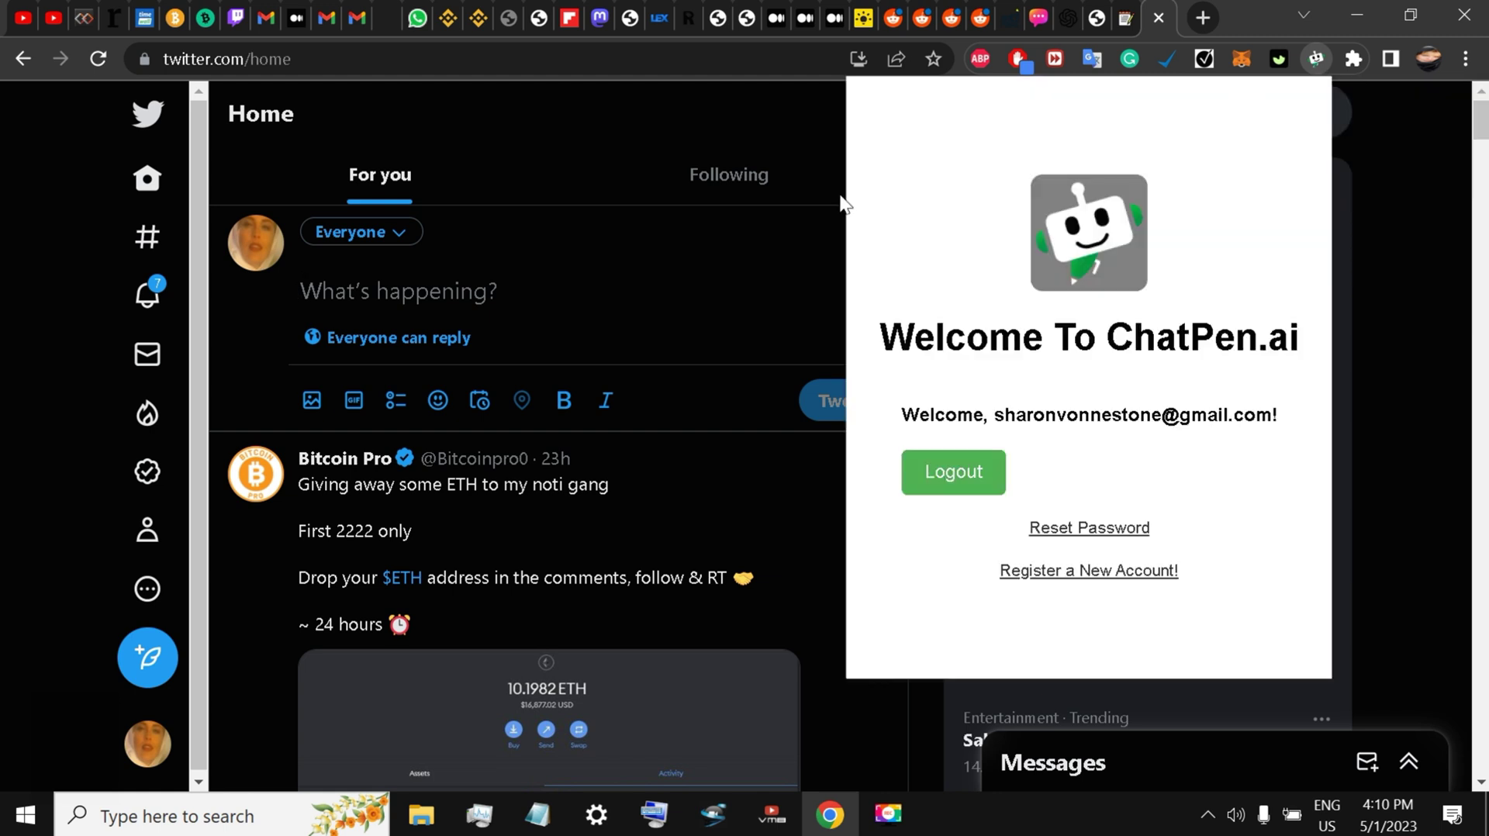
{"action": "left_click", "coordinate": [534, 292]}
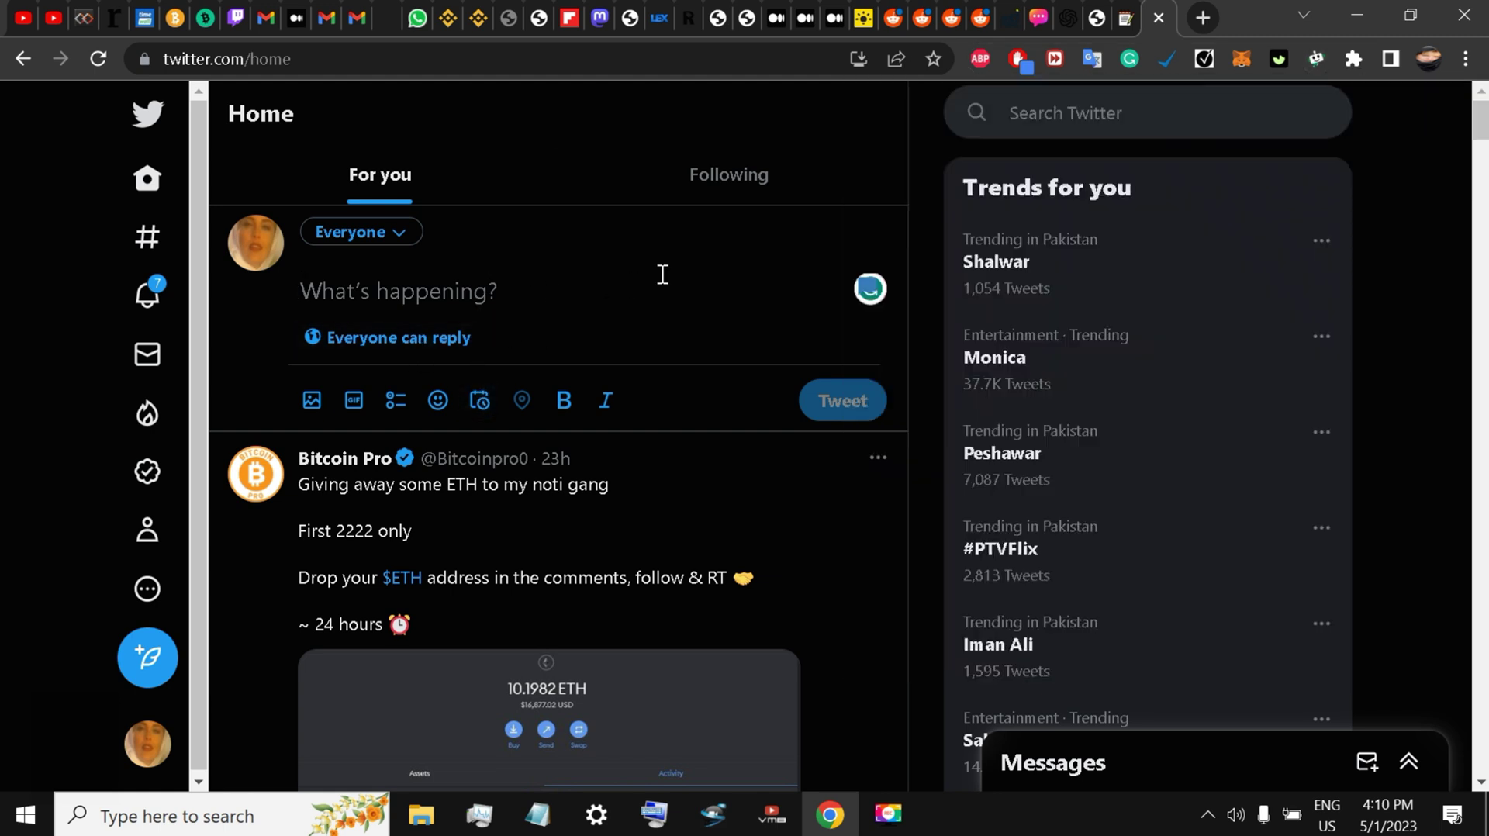
- Open ChatOpen from the tweet composer, paste the prompt "write a tweet on #gold" and send it
{"action": "left_click", "coordinate": [865, 289]}
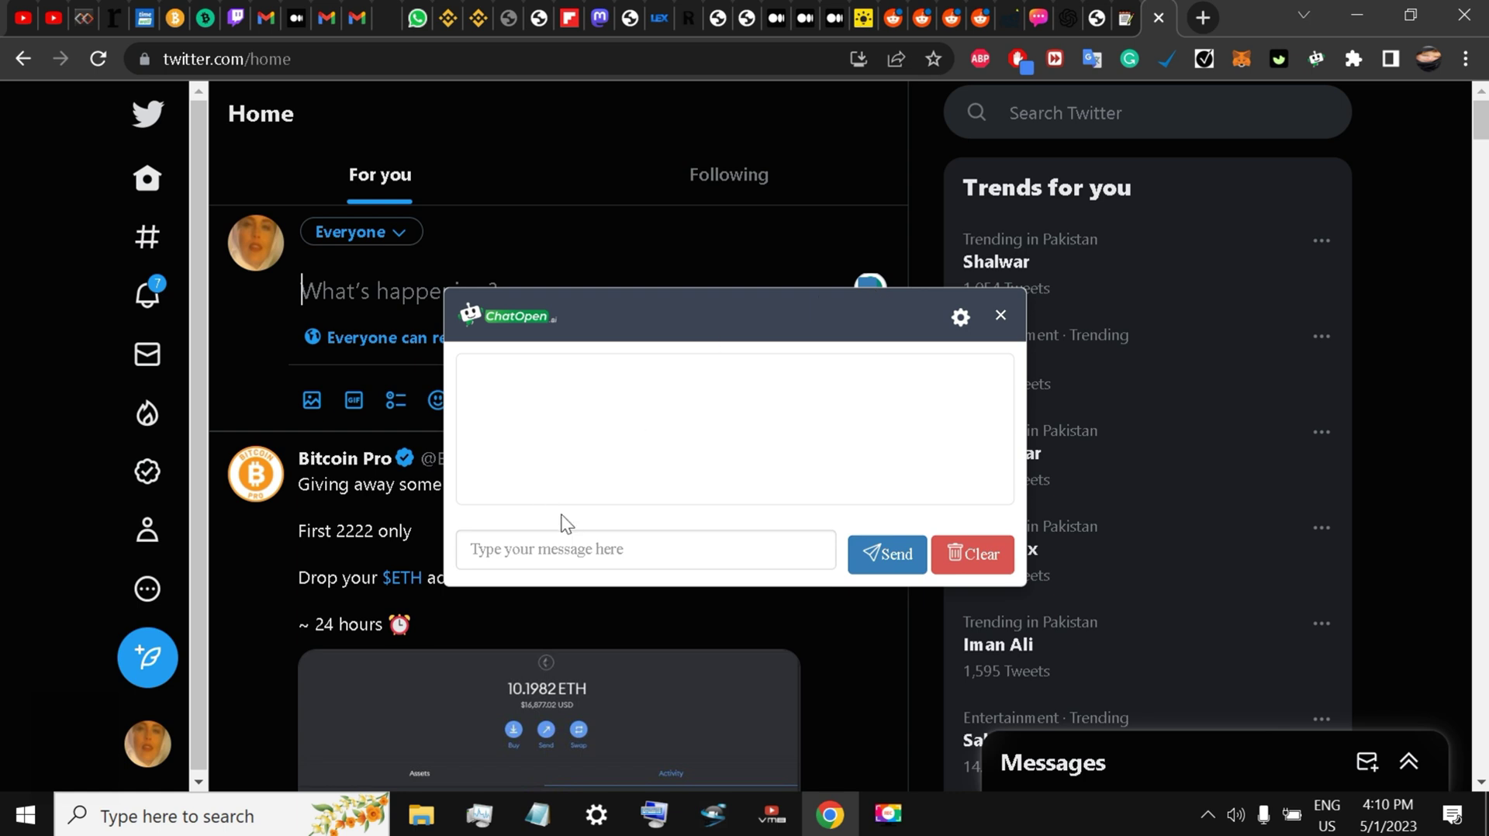
{"action": "left_click", "coordinate": [551, 545]}
{"action": "right_click", "coordinate": [551, 545]}
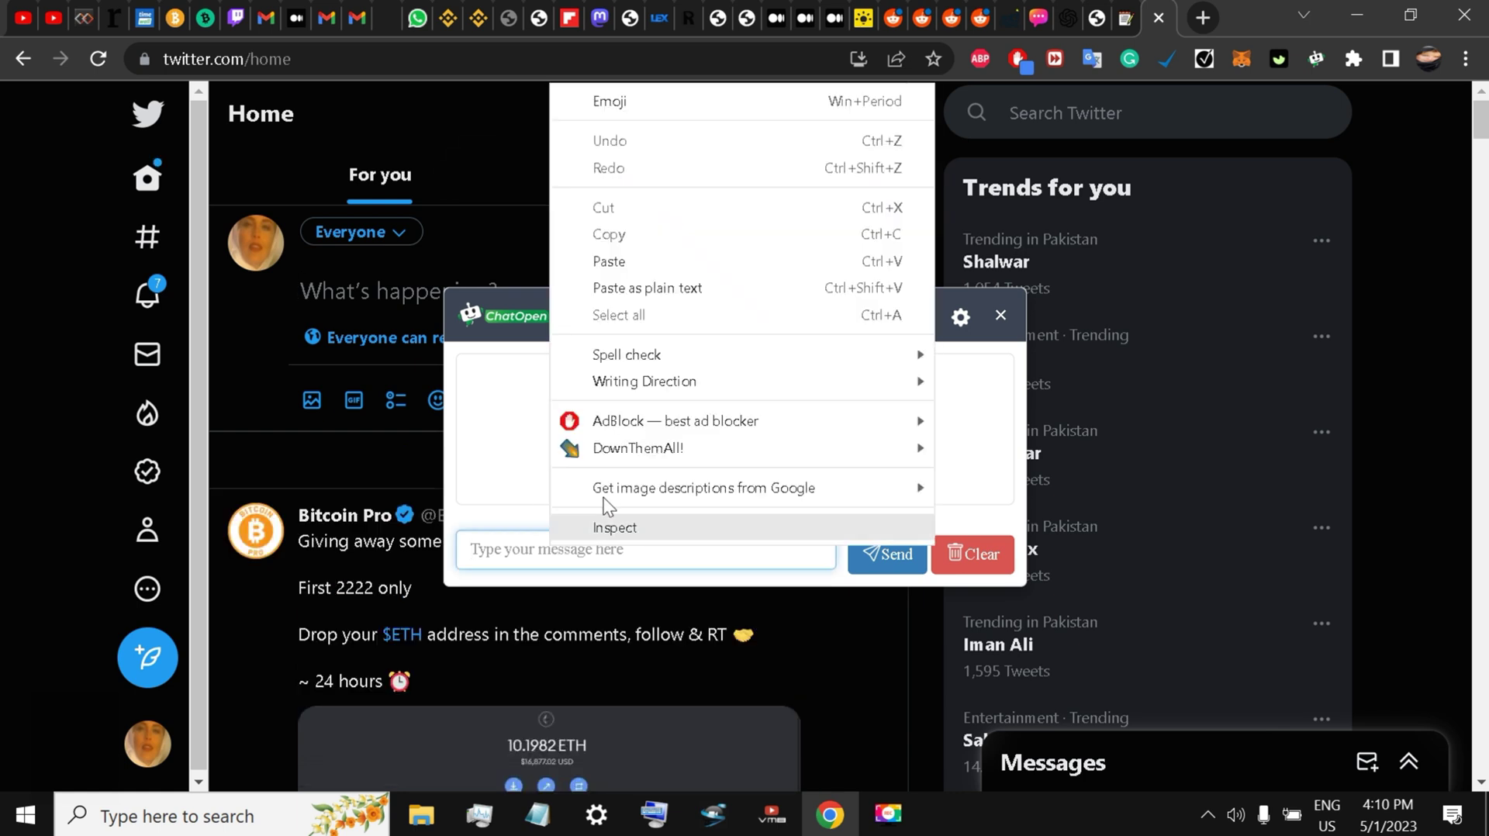
{"action": "left_click", "coordinate": [673, 261]}
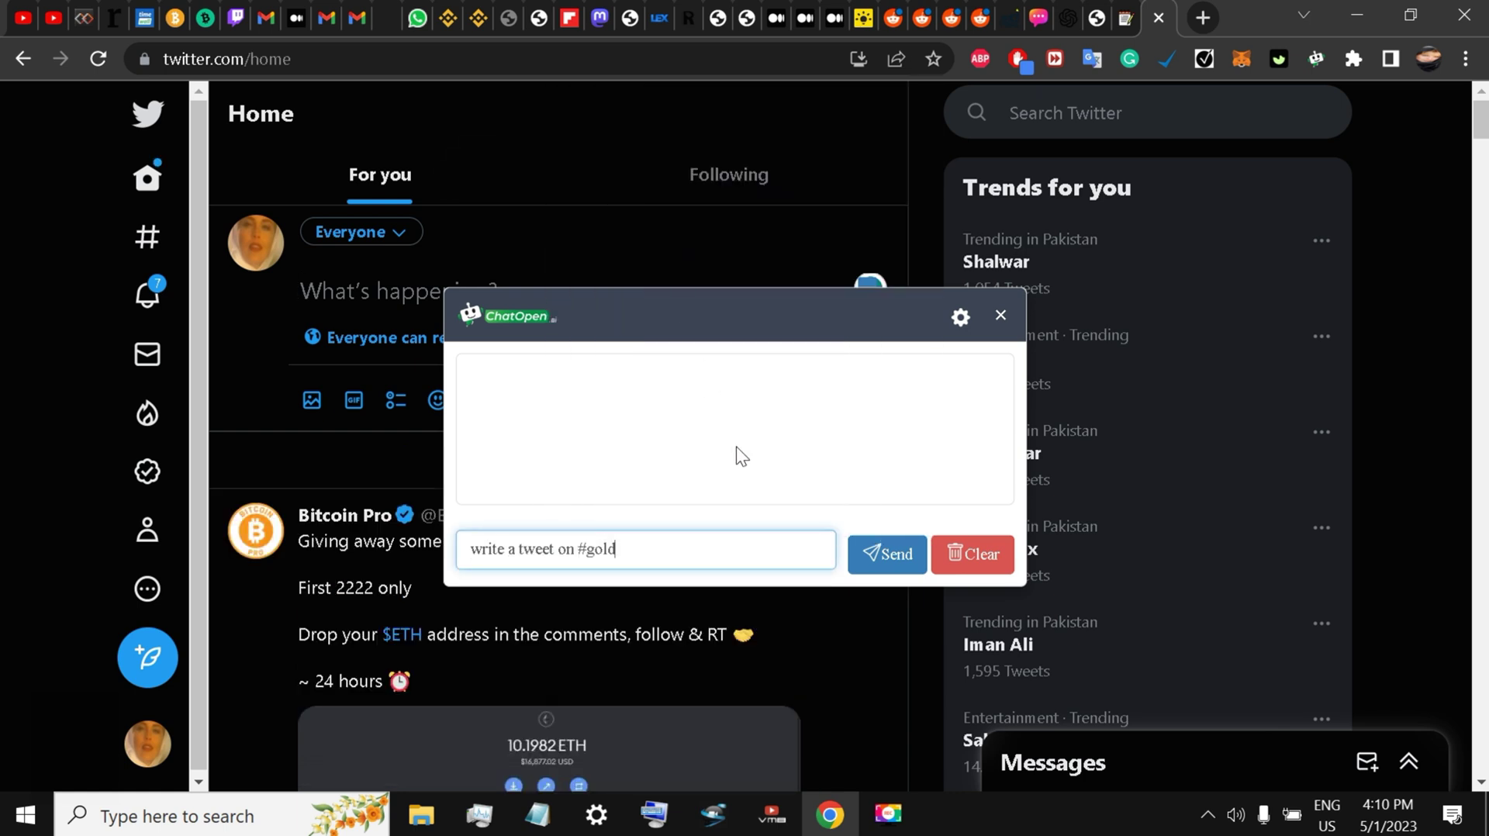
{"action": "left_click", "coordinate": [892, 552]}
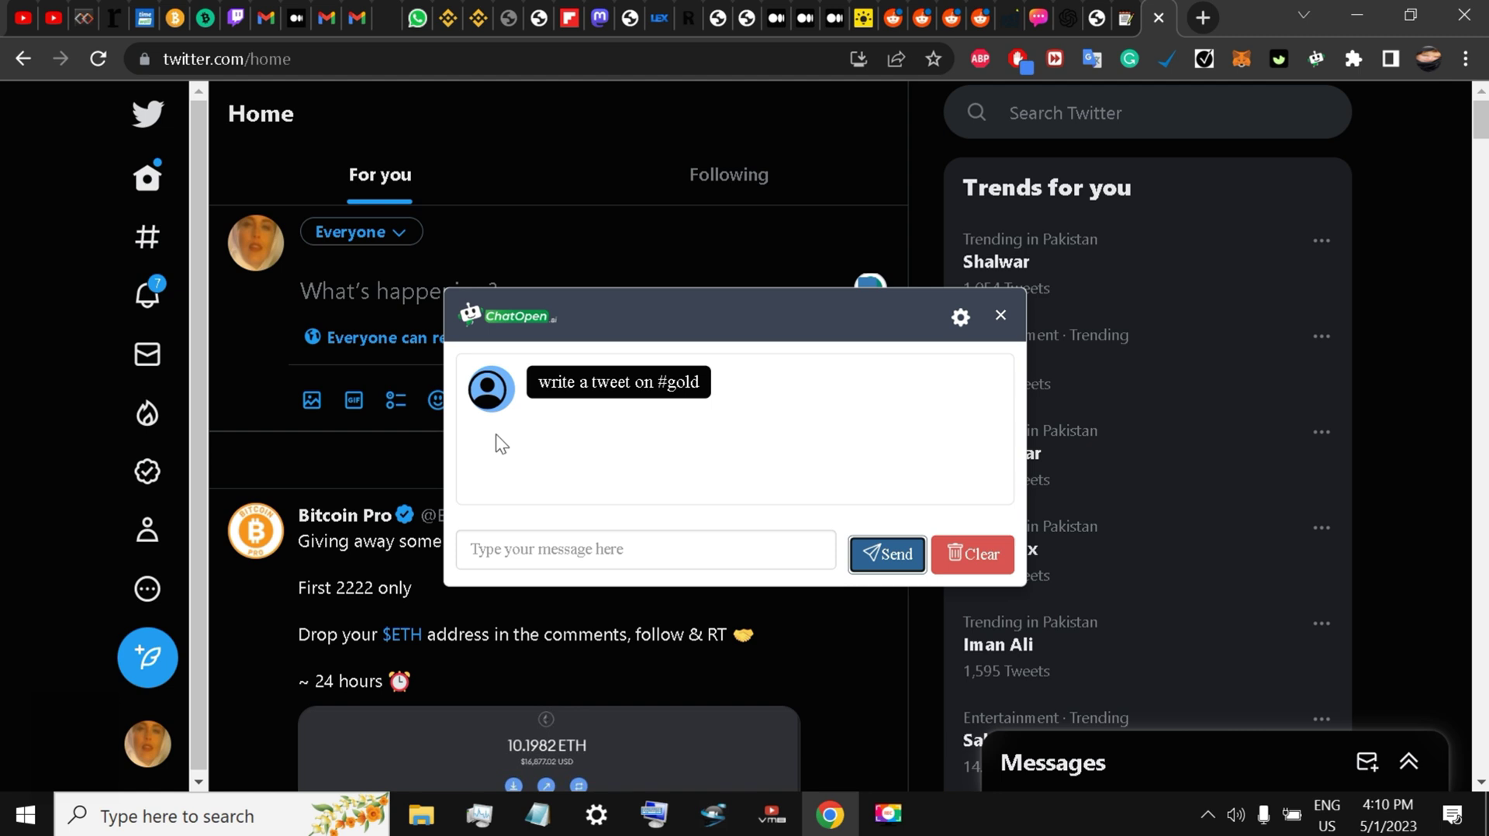
- Copy the full text of the generated #gold tweet from the ChatOpen reply
{"action": "left_click", "coordinate": [582, 425]}
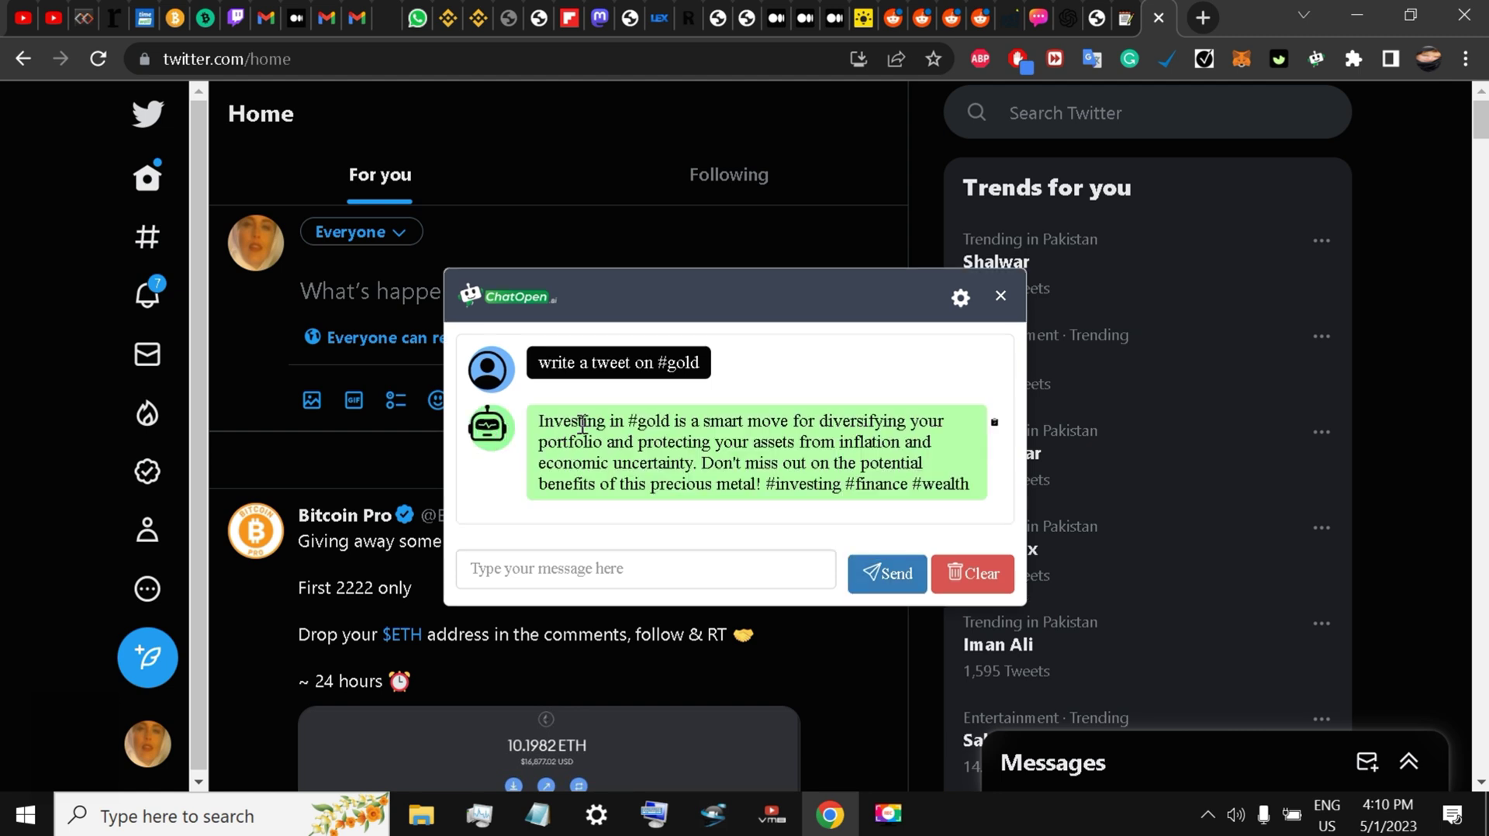
{"action": "triple_click", "coordinate": [582, 425]}
{"action": "right_click", "coordinate": [581, 421]}
{"action": "left_click", "coordinate": [640, 446]}
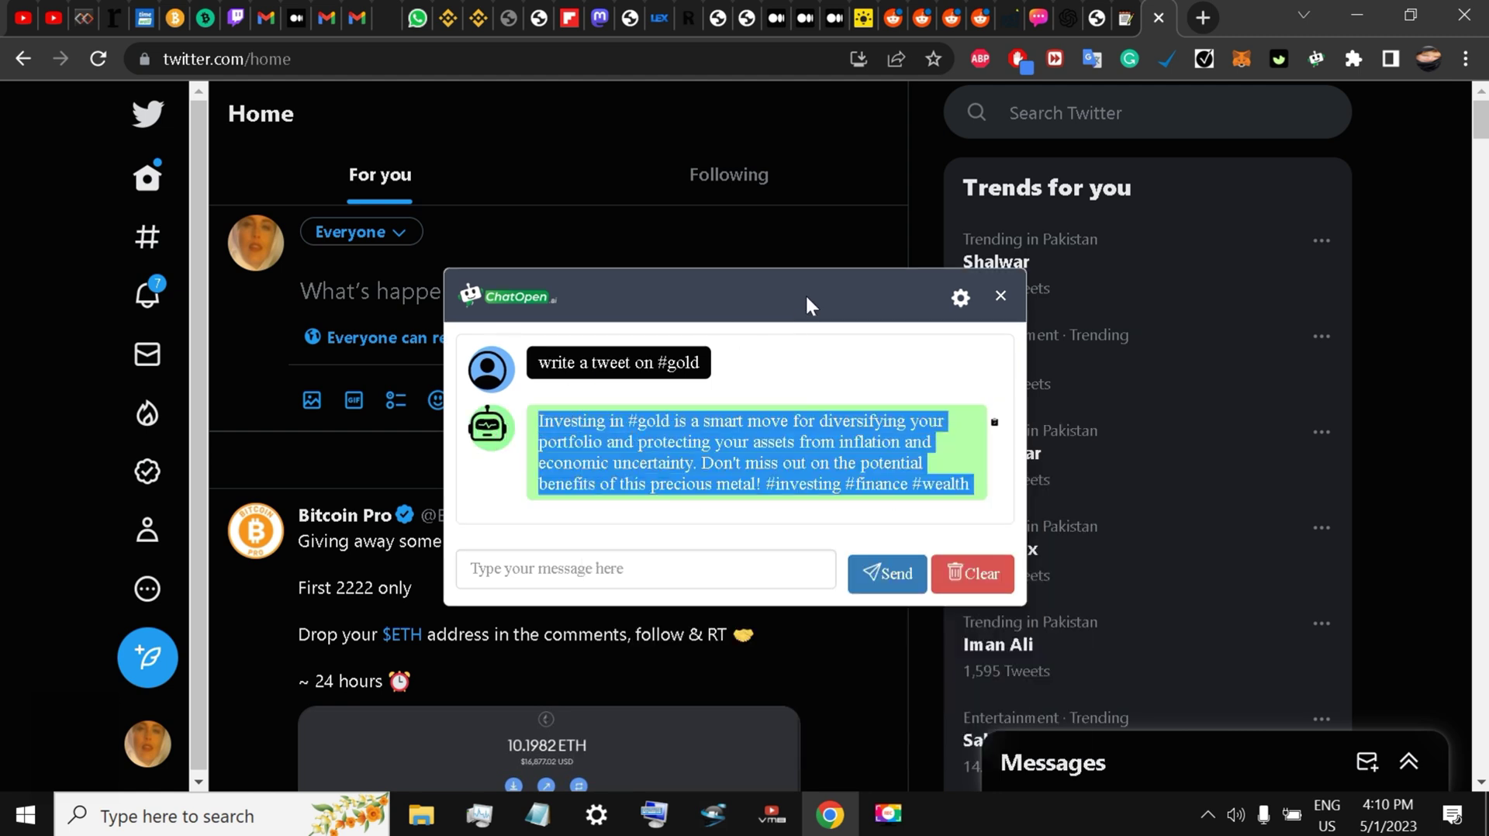
- Close ChatOpen, paste the copied #gold text into the tweet composer and post the tweet
{"action": "left_click", "coordinate": [1000, 296]}
{"action": "left_click", "coordinate": [427, 297]}
{"action": "right_click", "coordinate": [427, 297]}
{"action": "left_click", "coordinate": [534, 476]}
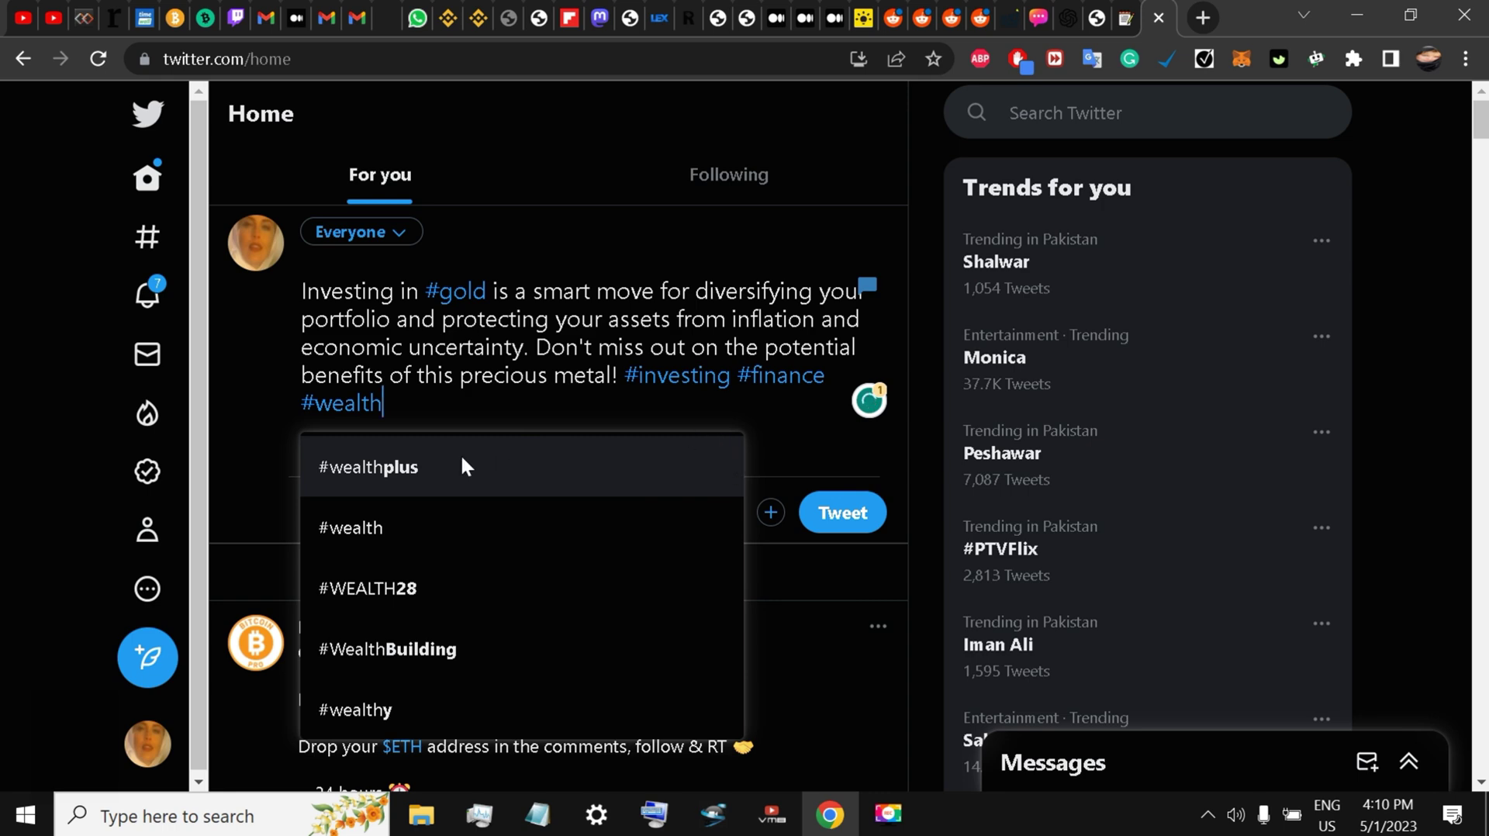
{"action": "key", "text": "shift+Home"}
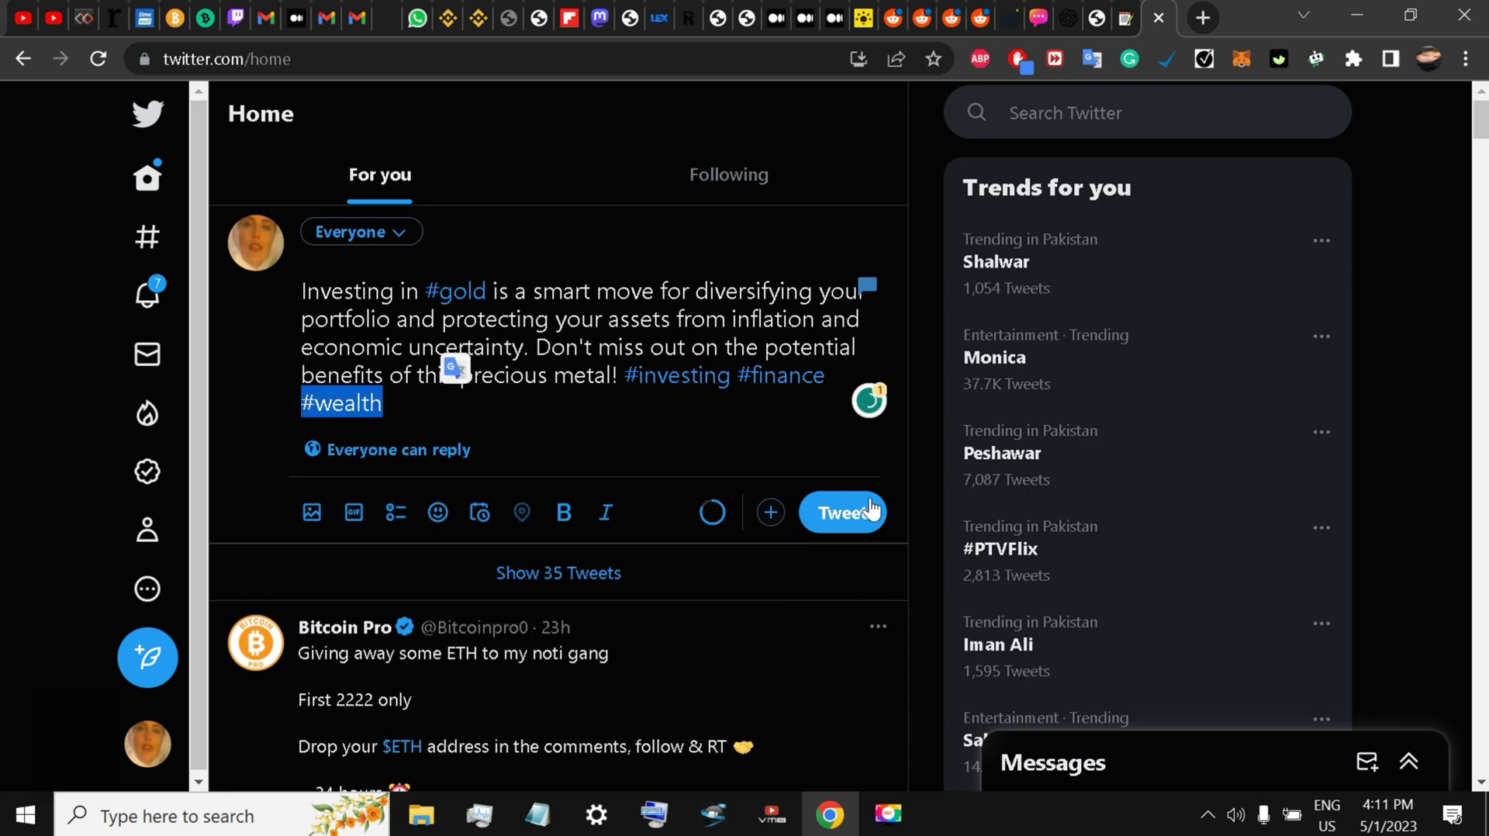
{"action": "left_click", "coordinate": [873, 511]}
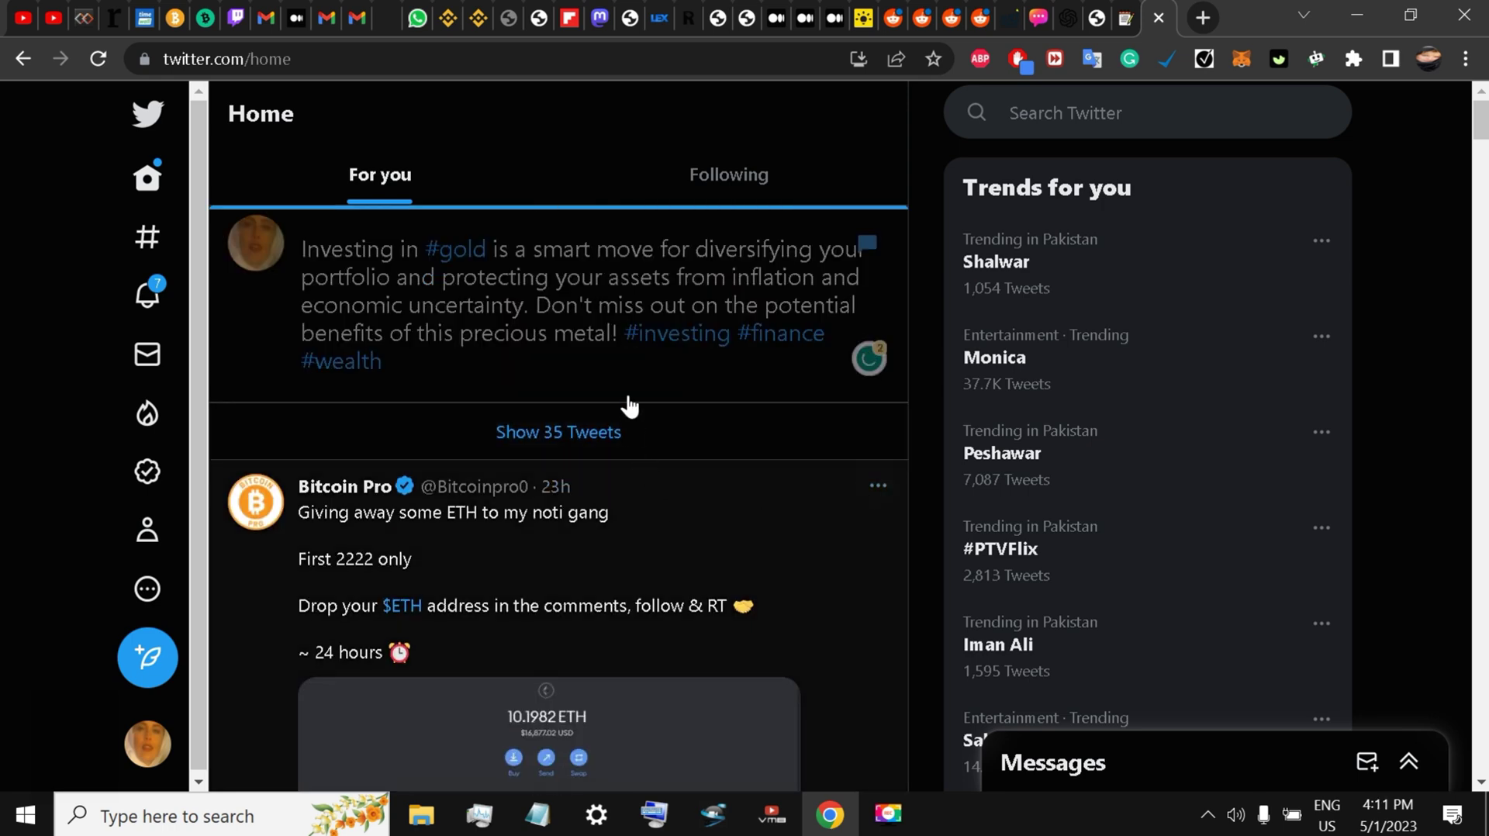